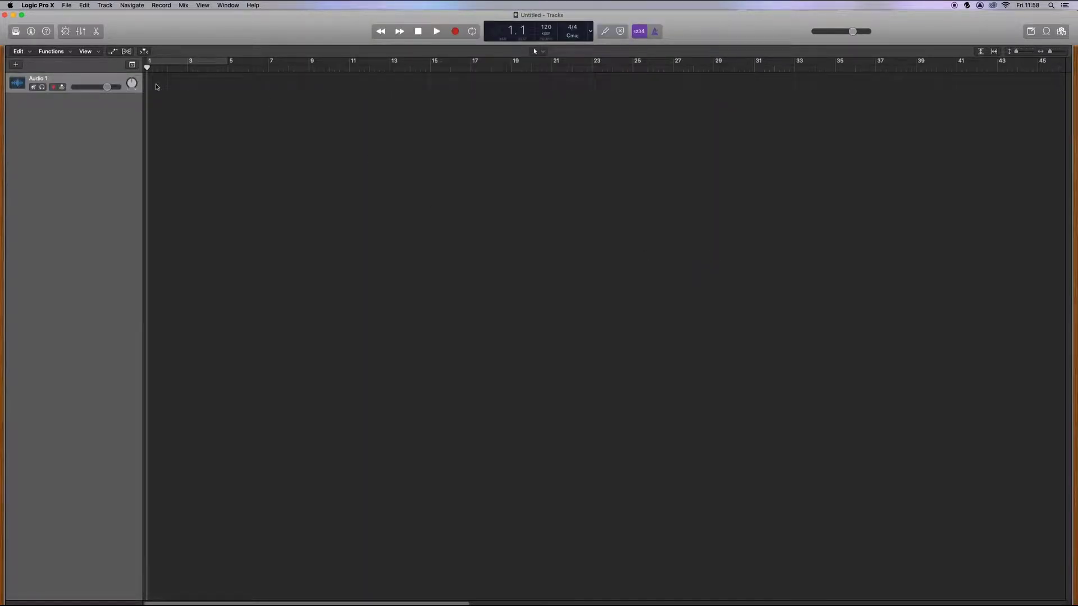
Open the movie Aniumation 10 sec edit.mp4 from the Desktop, extracting its audio track and using 24 fps for the project
left_click(65, 5)
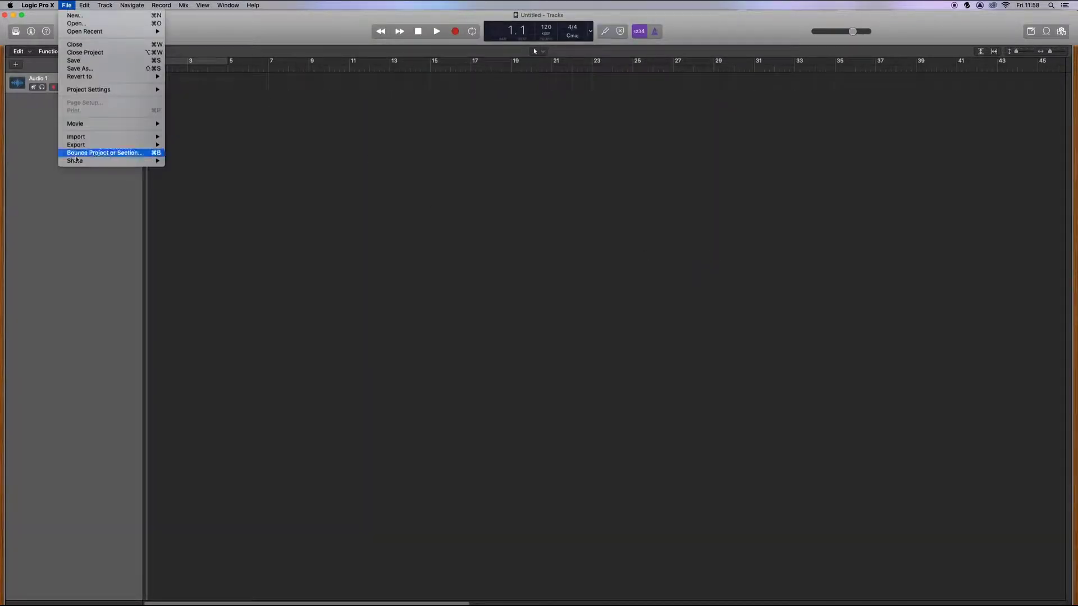
mouse_move(141, 124)
left_click(195, 124)
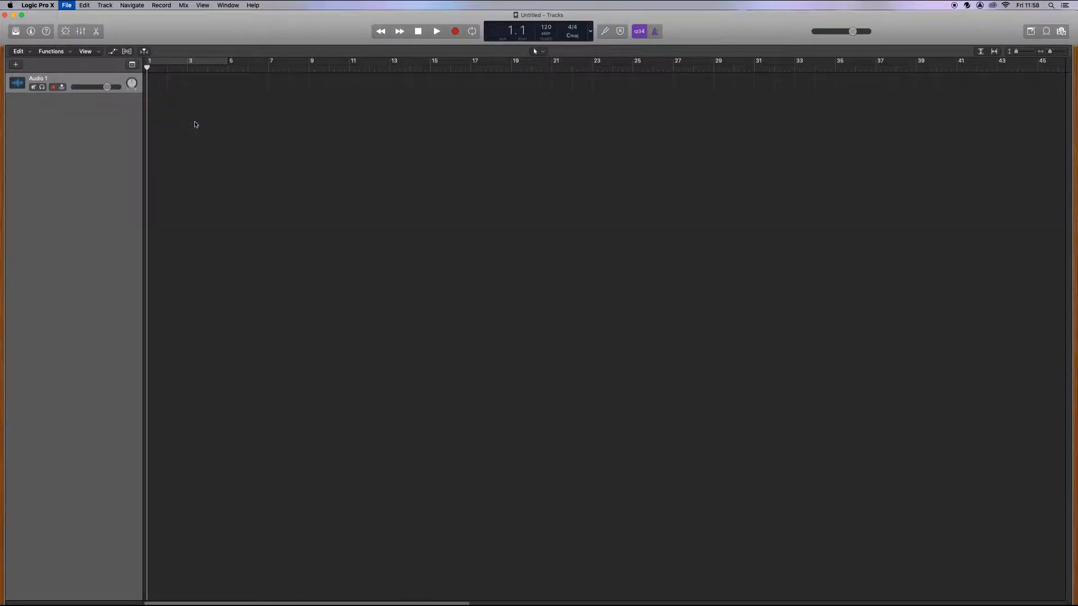
left_click(404, 167)
left_click(469, 143)
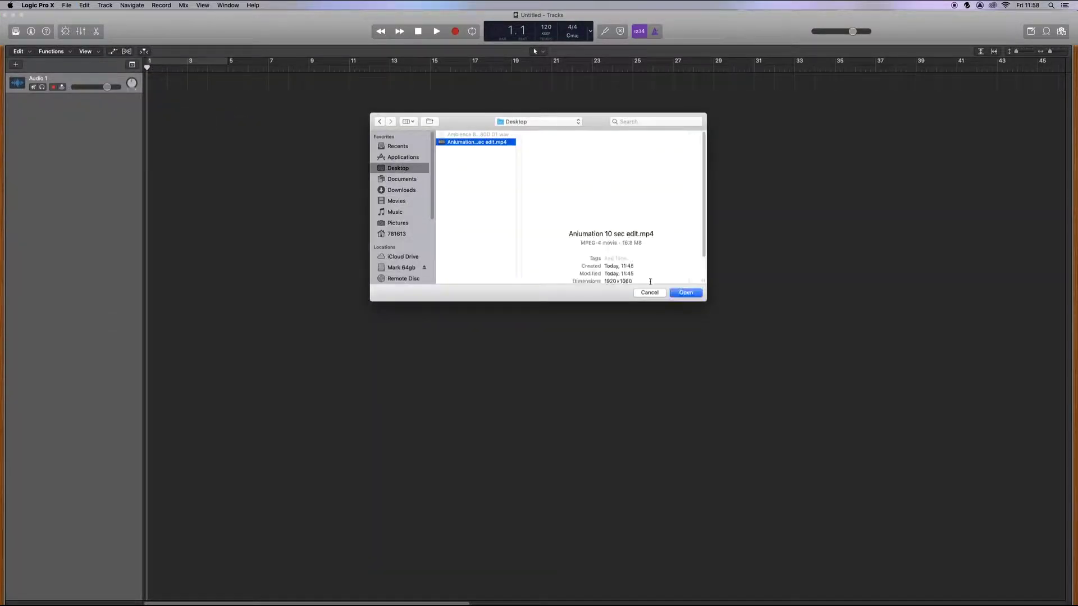
left_click(686, 293)
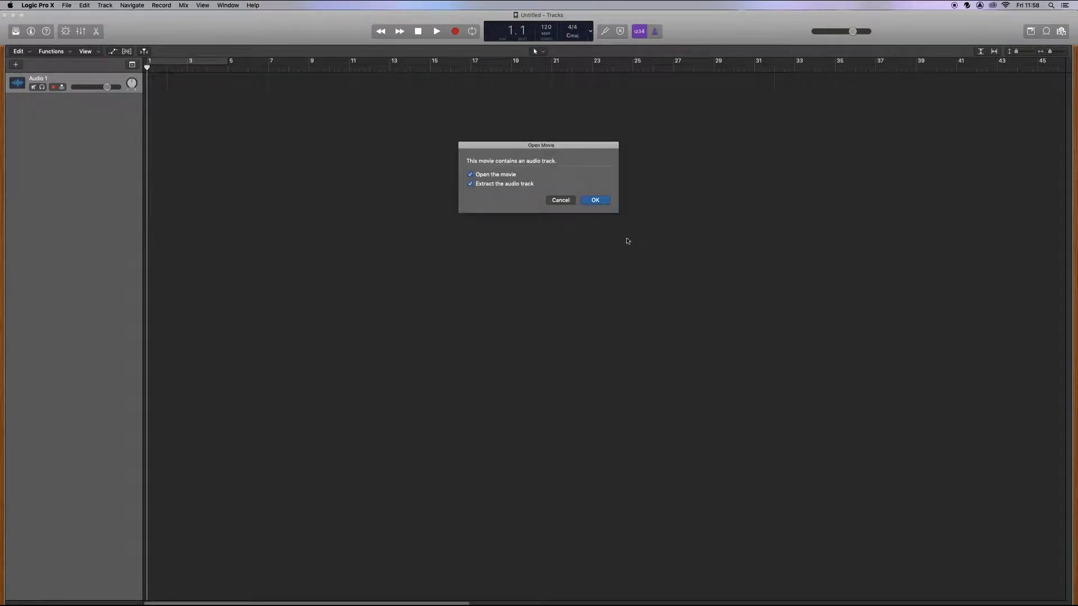
left_click(596, 201)
left_click(585, 199)
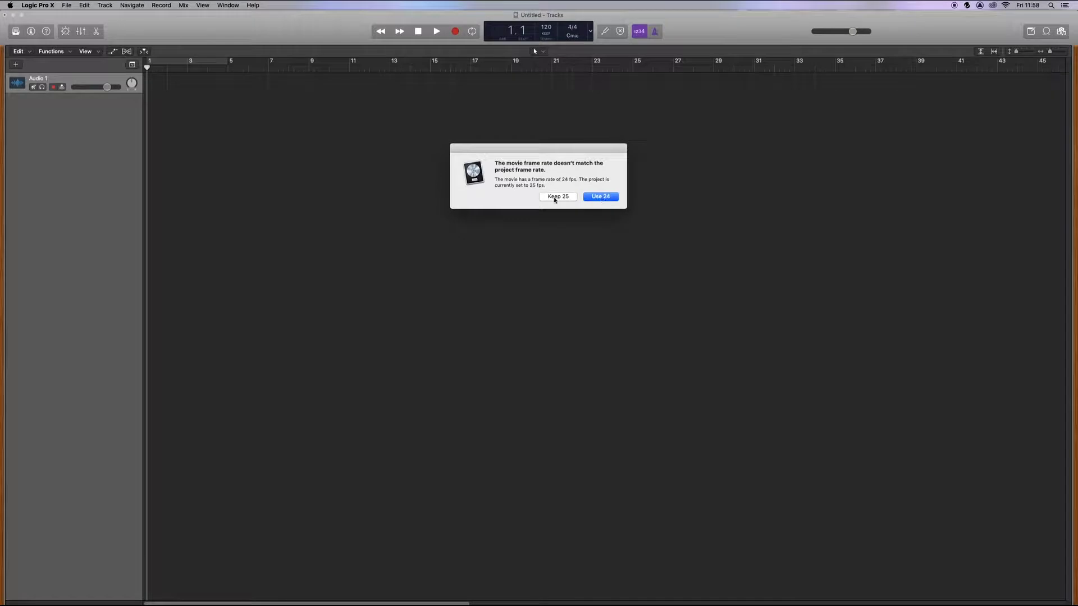
left_click(596, 200)
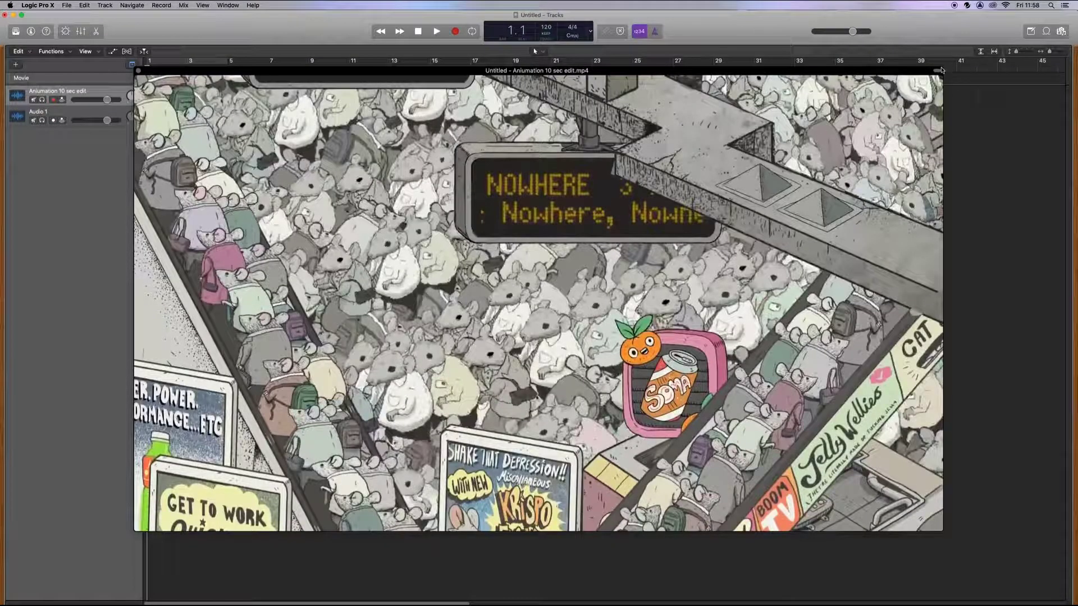
Shrink the floating movie window and place it clear of the tracks, playing the movie briefly from the start
left_click_drag(943, 68, 511, 330)
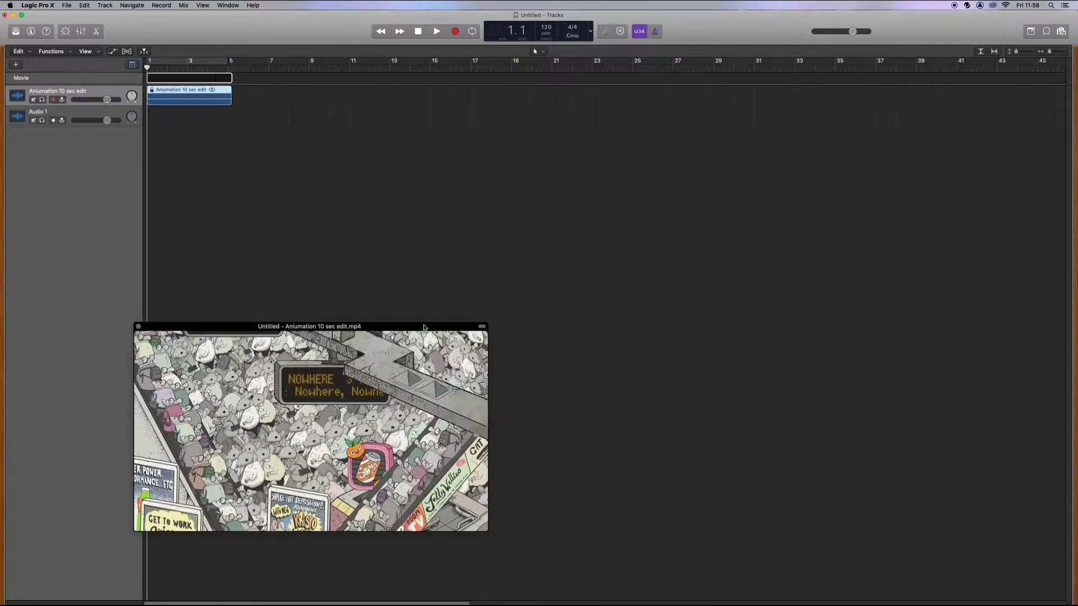
left_click_drag(424, 327, 814, 264)
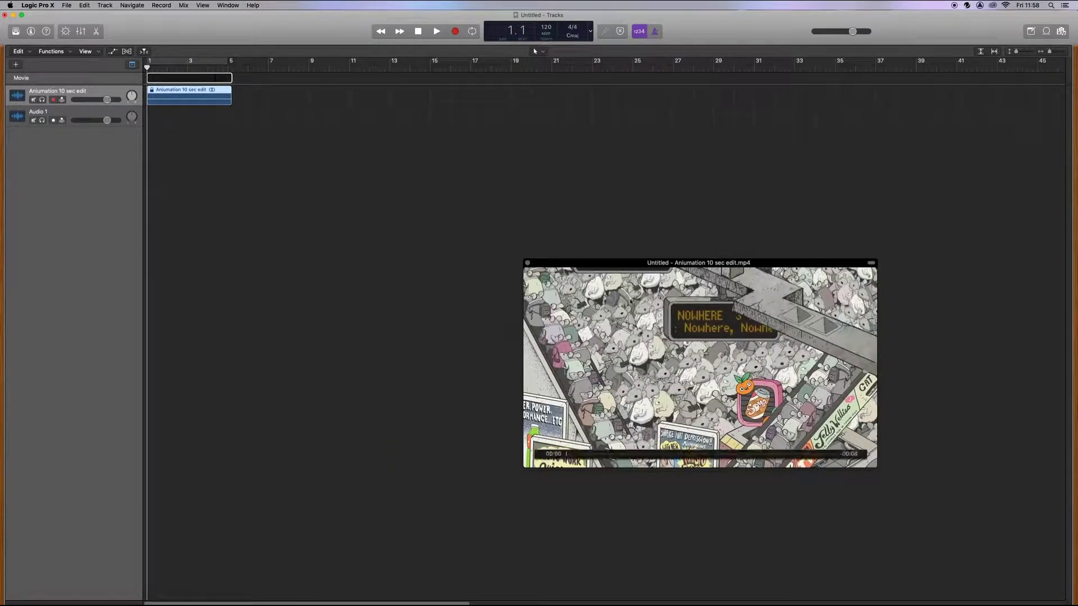
left_click(437, 31)
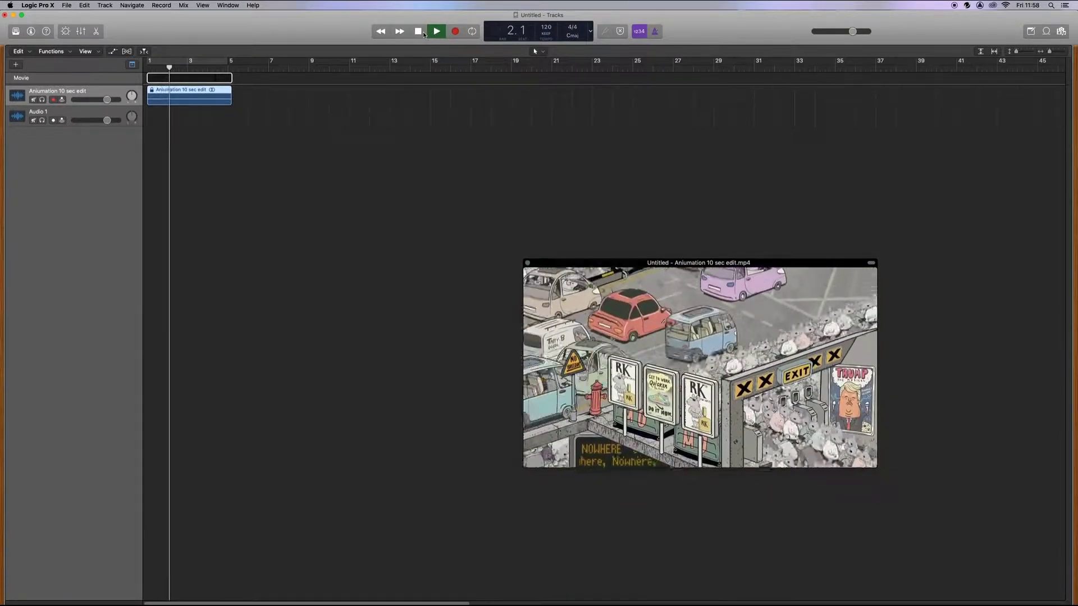
left_click(423, 32)
key("Return")
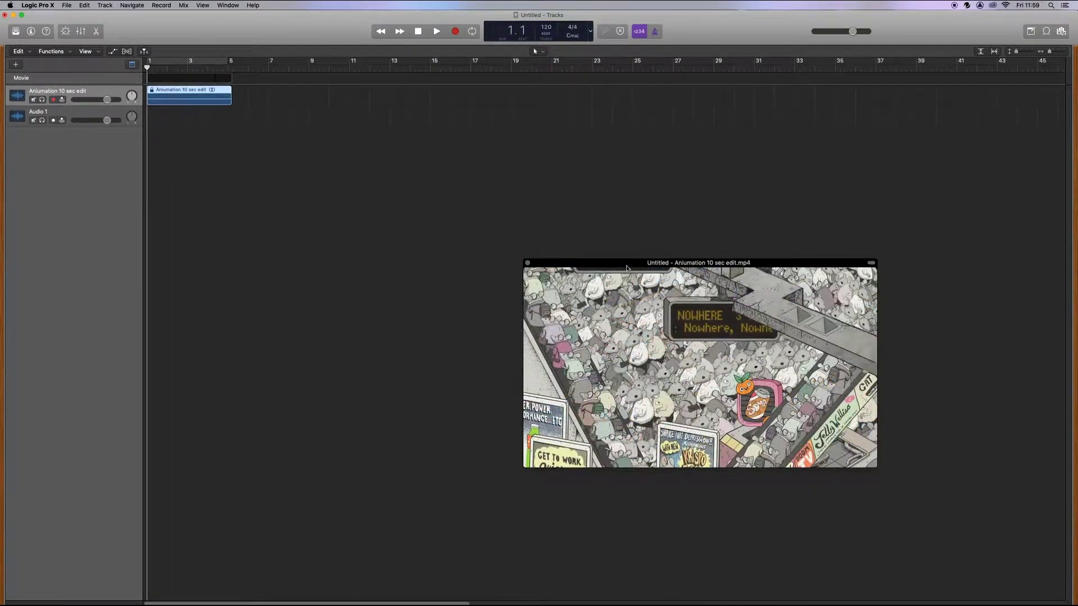
left_click_drag(626, 263, 604, 174)
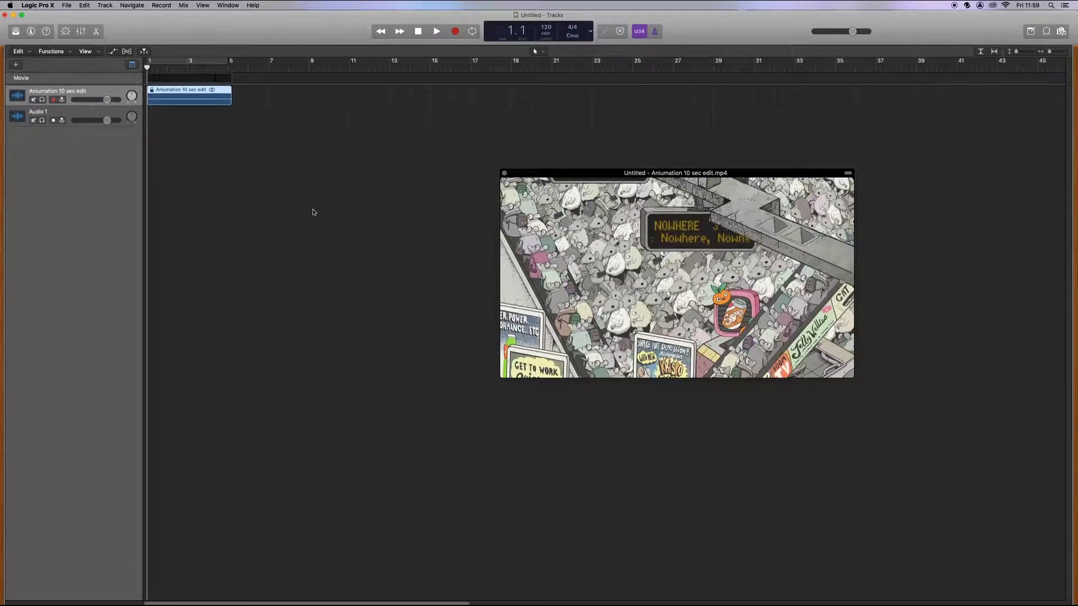
Import the Ambience Bus Stop Near Road WAV file from the Desktop onto the Audio 1 track at bar 1
mouse_move(598, 299)
left_click(90, 114)
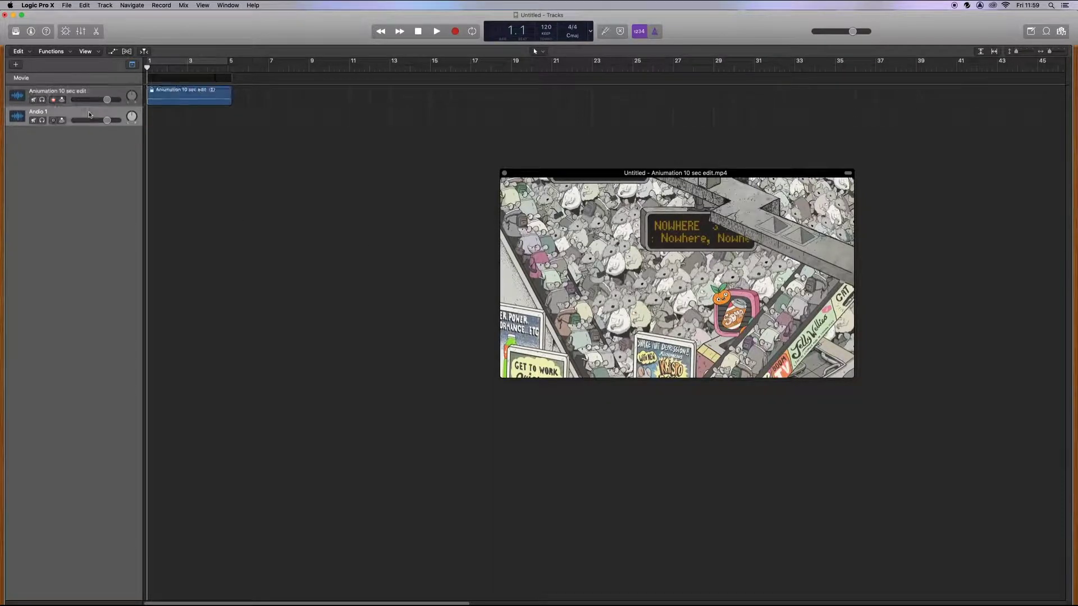
left_click(67, 6)
mouse_move(112, 144)
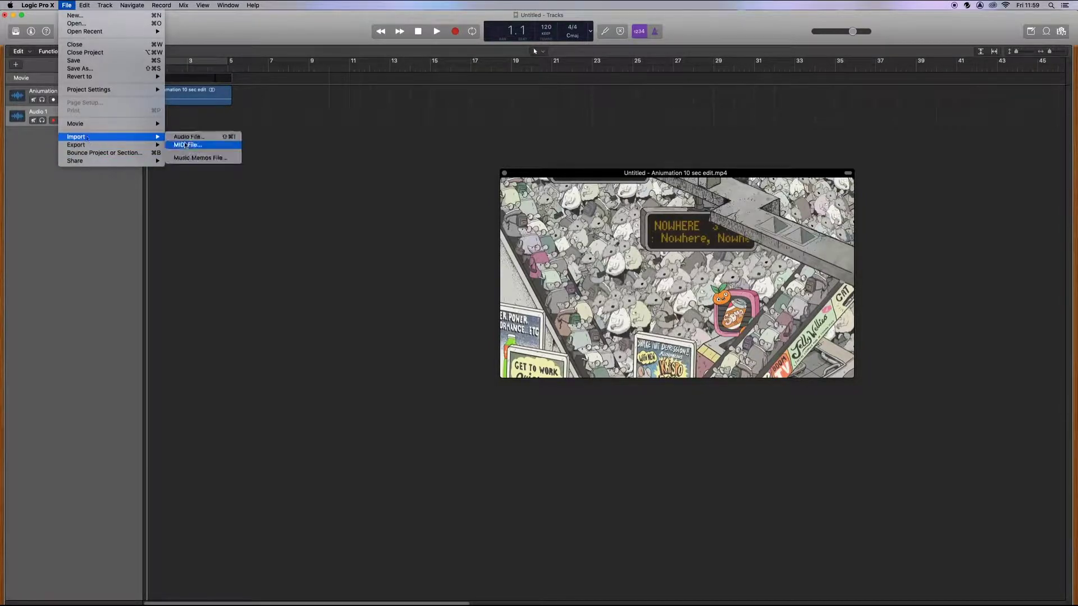
left_click(186, 138)
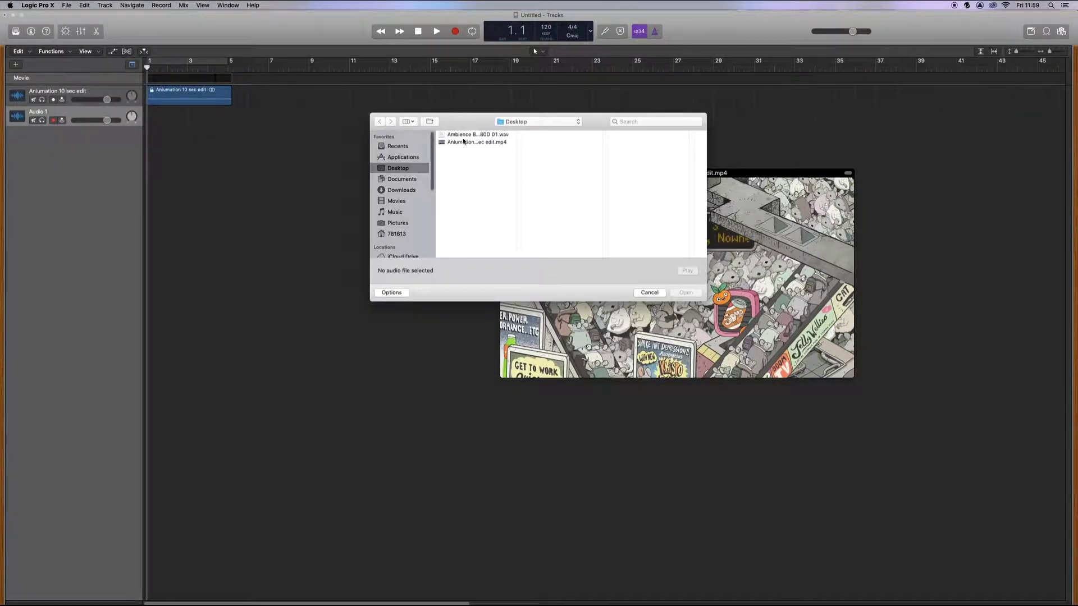
left_click(458, 135)
left_click(686, 293)
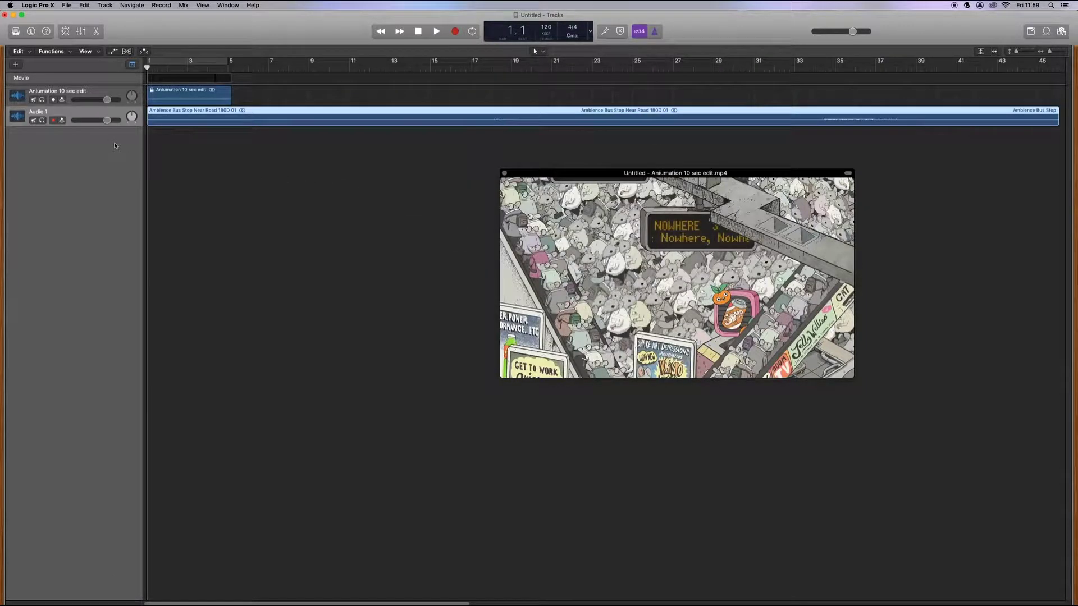
Play the movie together with the imported bus stop ambience to check how they fit
left_click(436, 32)
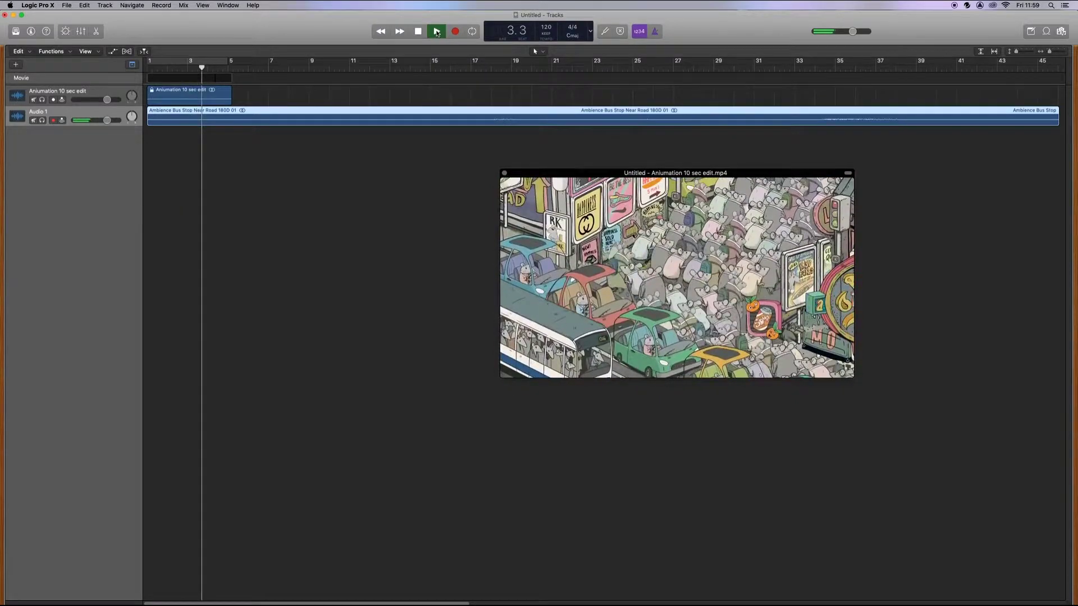
key("space")
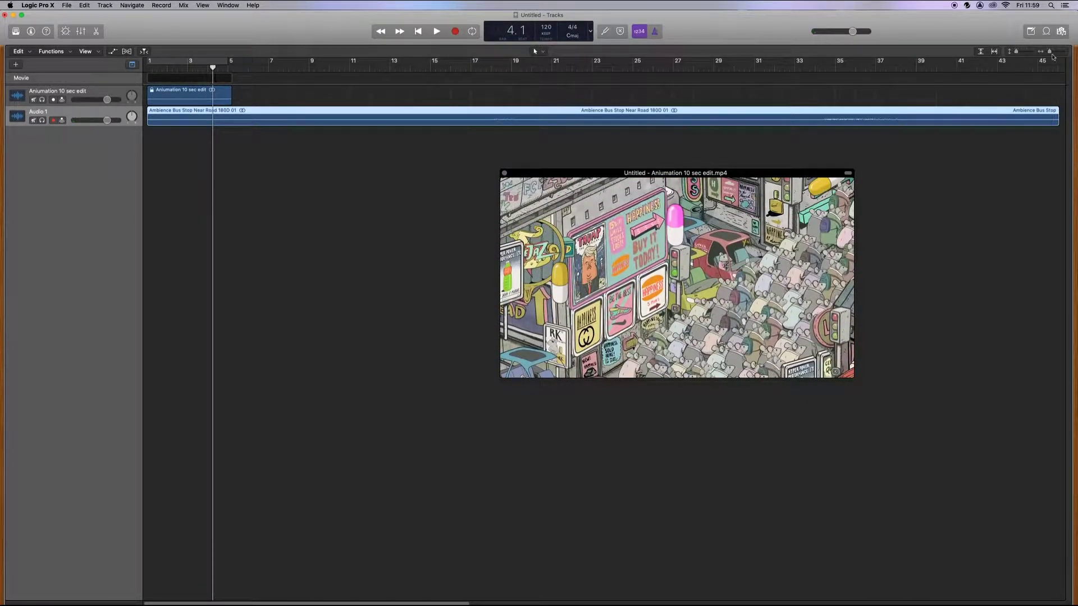
Split the ambience region on Audio 1 at the end of the movie, at 5.2, and delete the part beyond it
key("z")
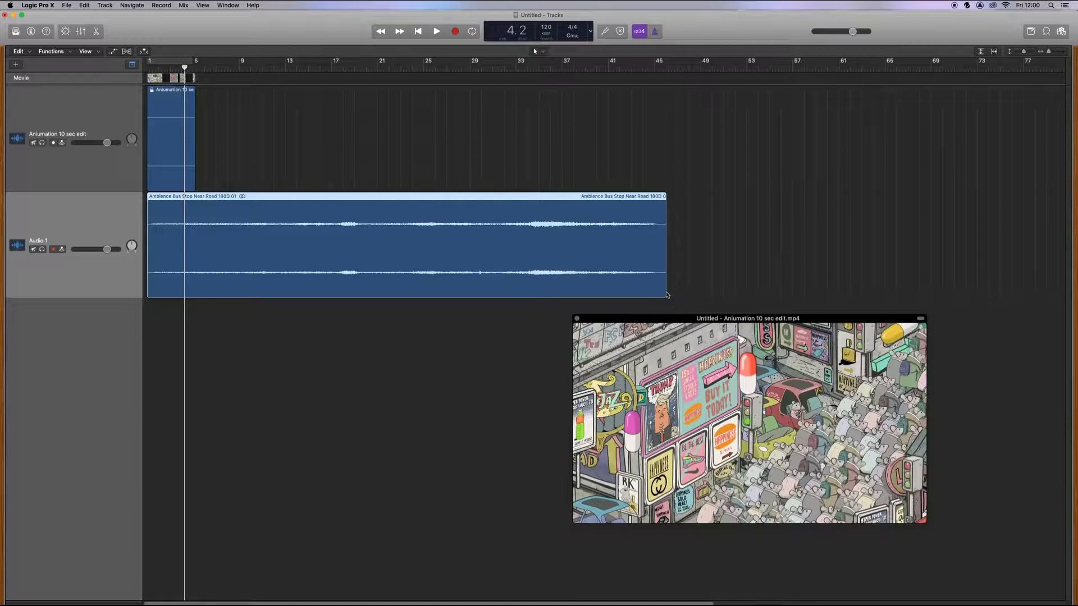
mouse_move(665, 293)
left_mouse_down()
mouse_move(471, 311)
mouse_move(195, 291)
mouse_move(666, 286)
left_mouse_up()
left_click_drag(185, 67, 196, 68)
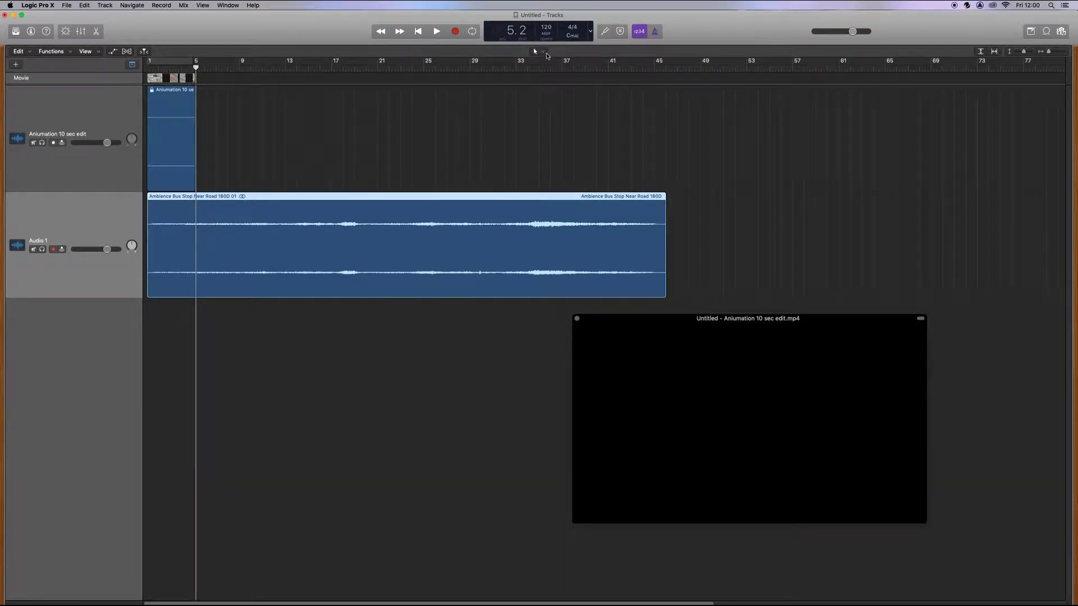
left_click(543, 53)
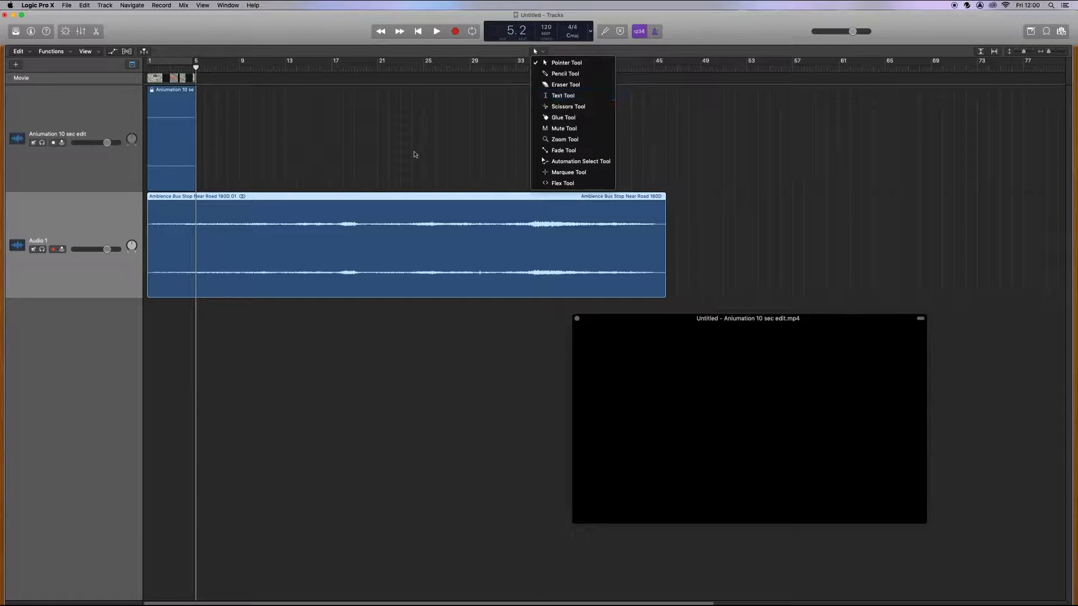
left_click(417, 169)
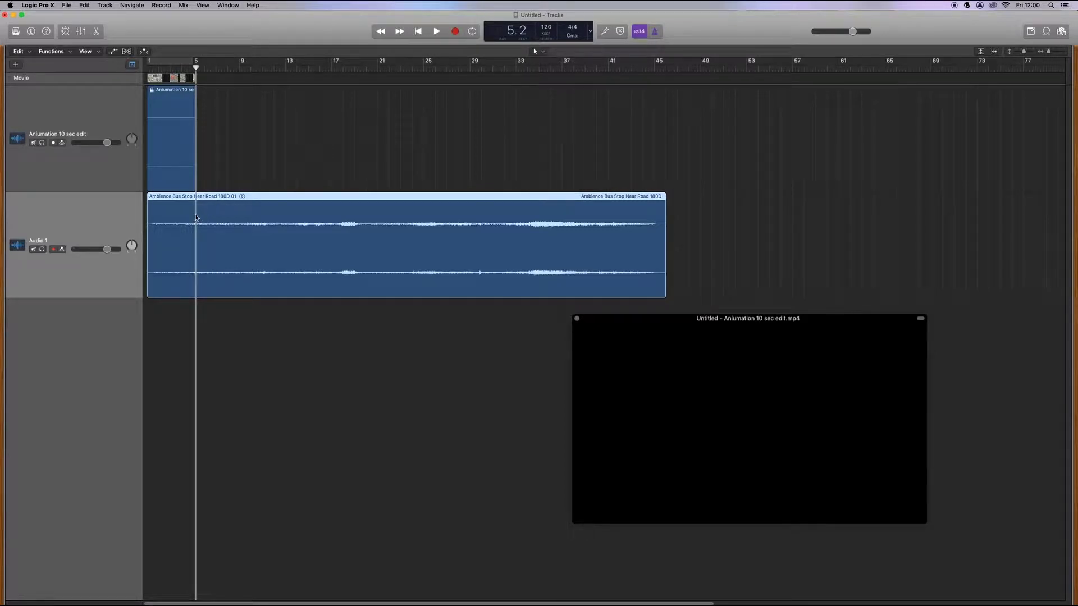
key("super+t")
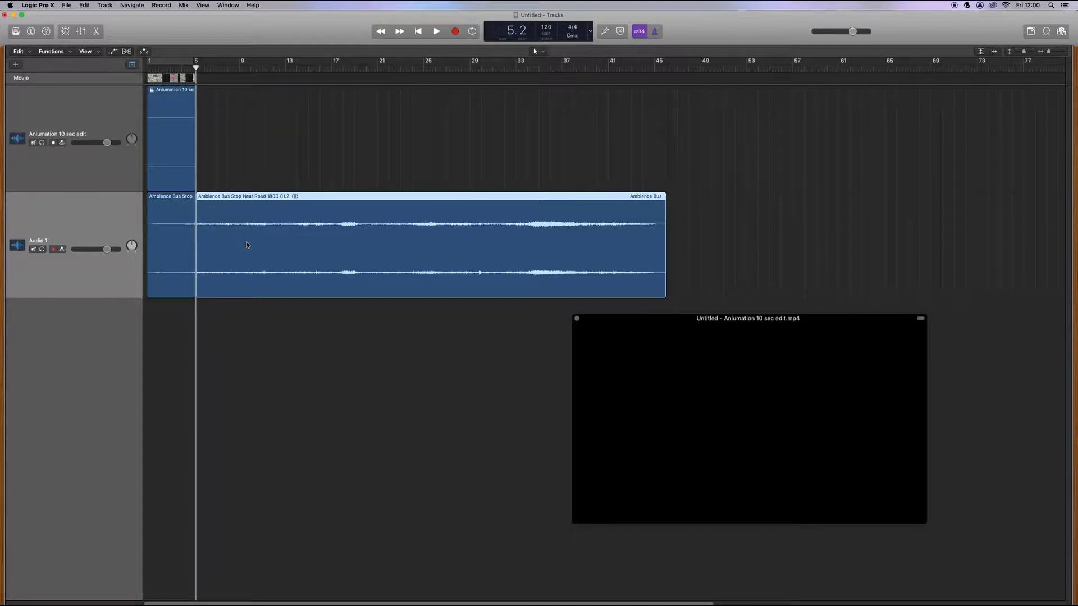
key("Delete")
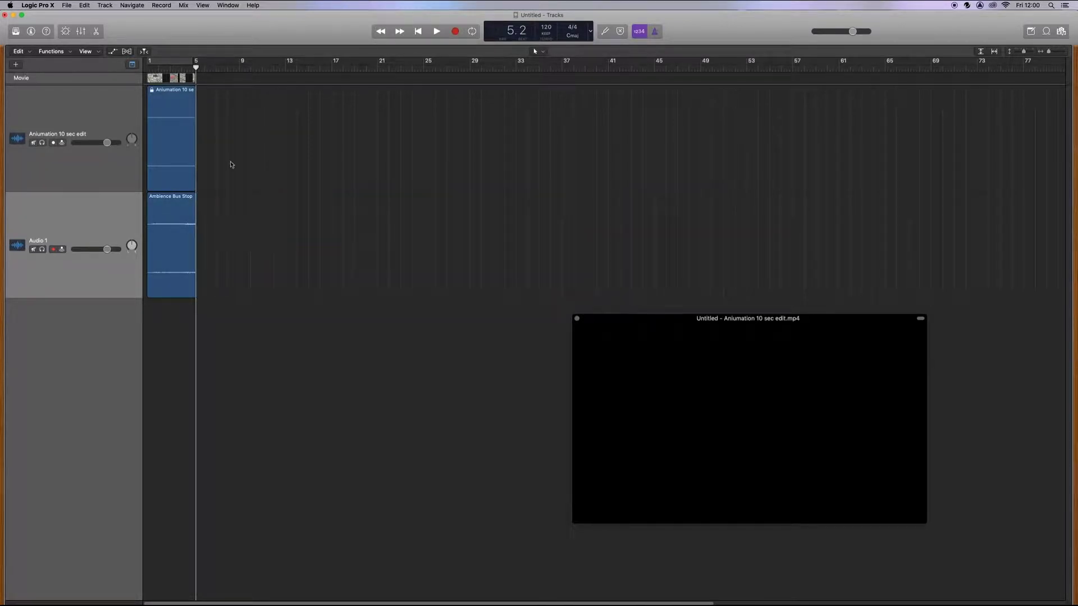
Play the movie twice from the start to check it against the trimmed ambience
left_click_drag(196, 69, 145, 71)
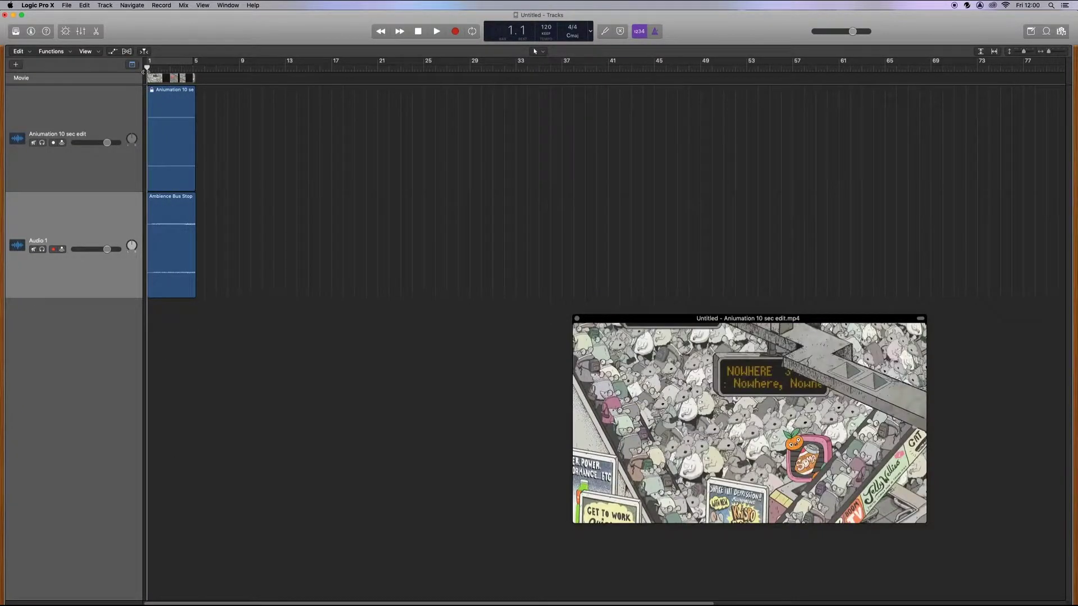
key("space")
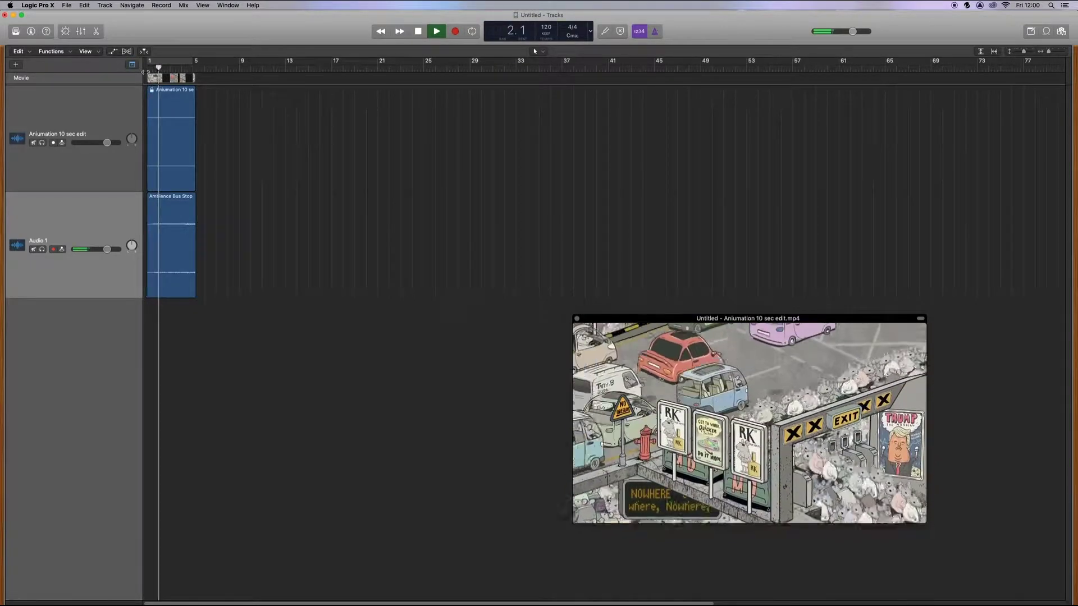
key("space")
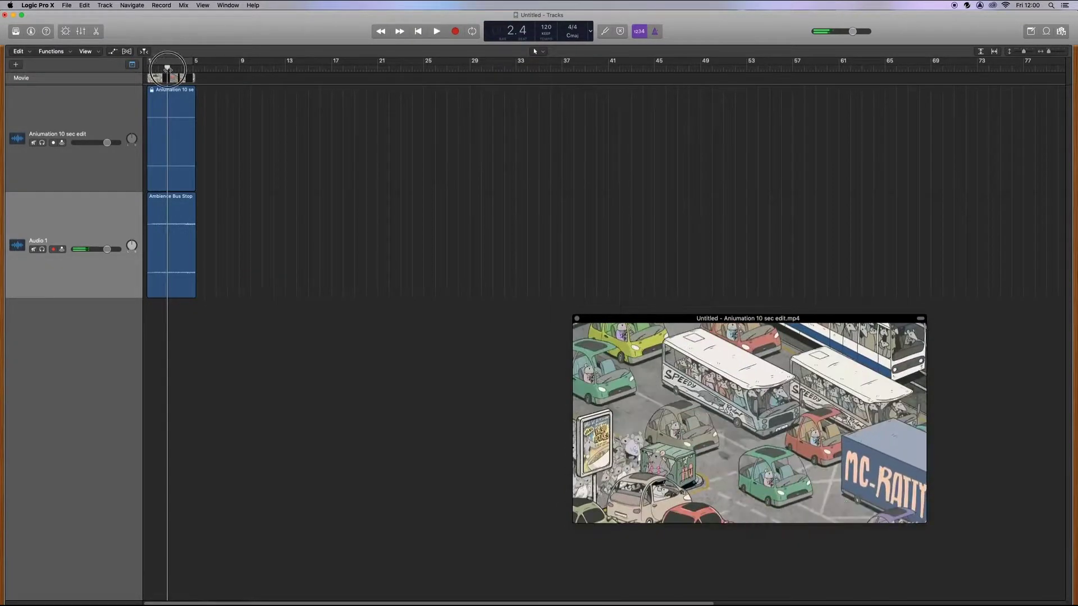
left_click_drag(167, 69, 147, 70)
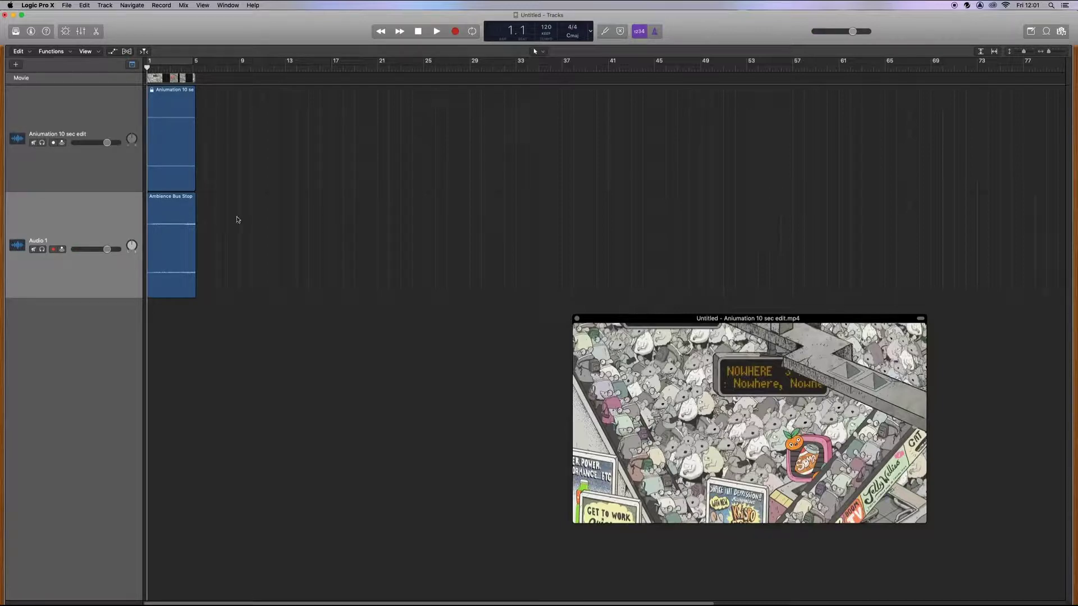
key("space")
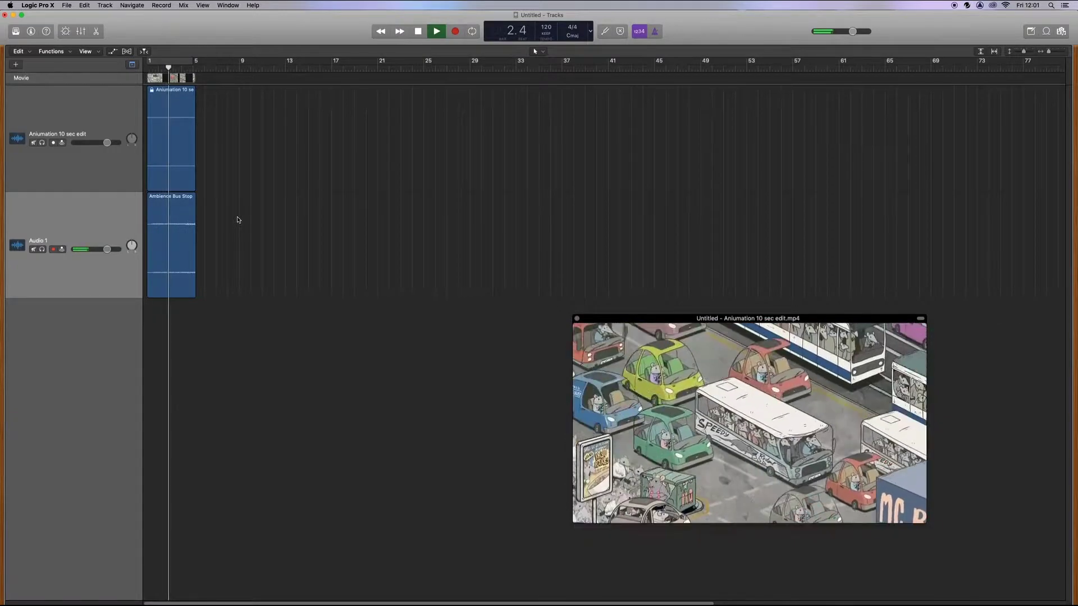
key("space")
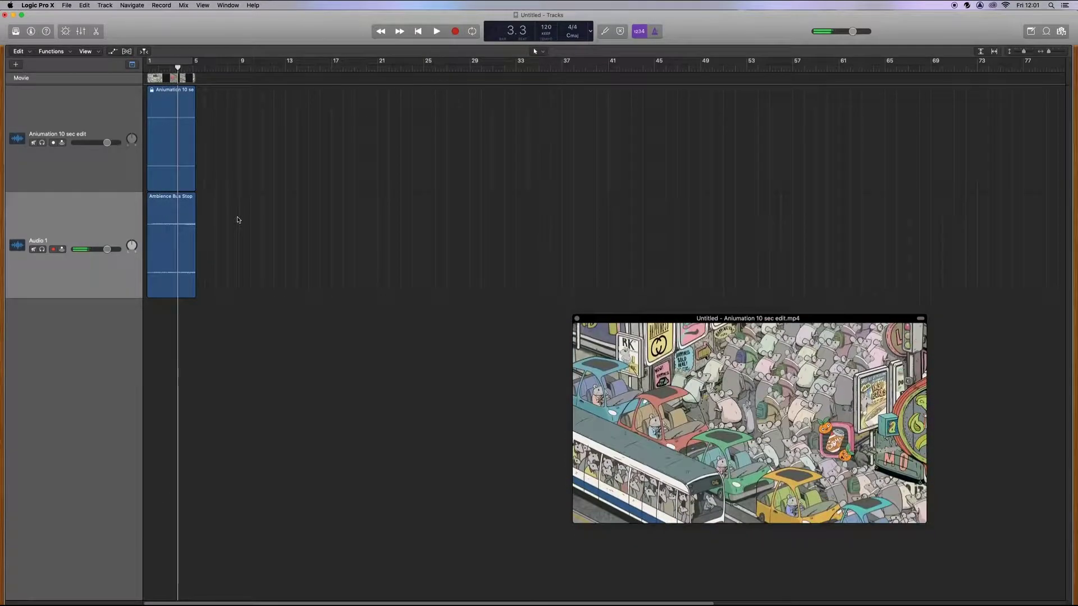
Show the mixer and delete the movie's extracted audio region along with its Aniumation 10 sec edit track
left_click(80, 32)
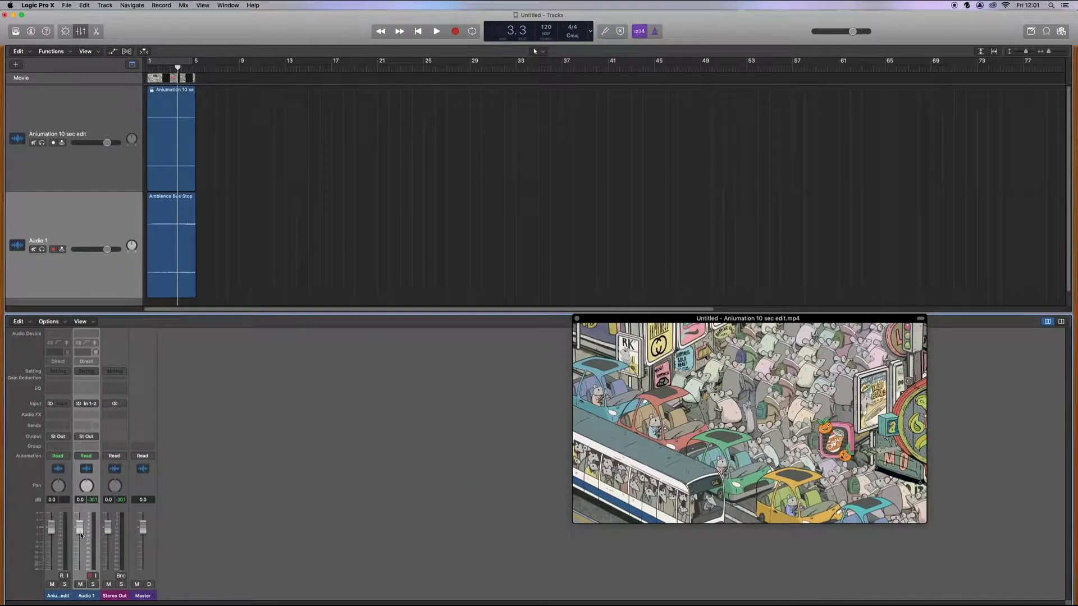
left_click(107, 173)
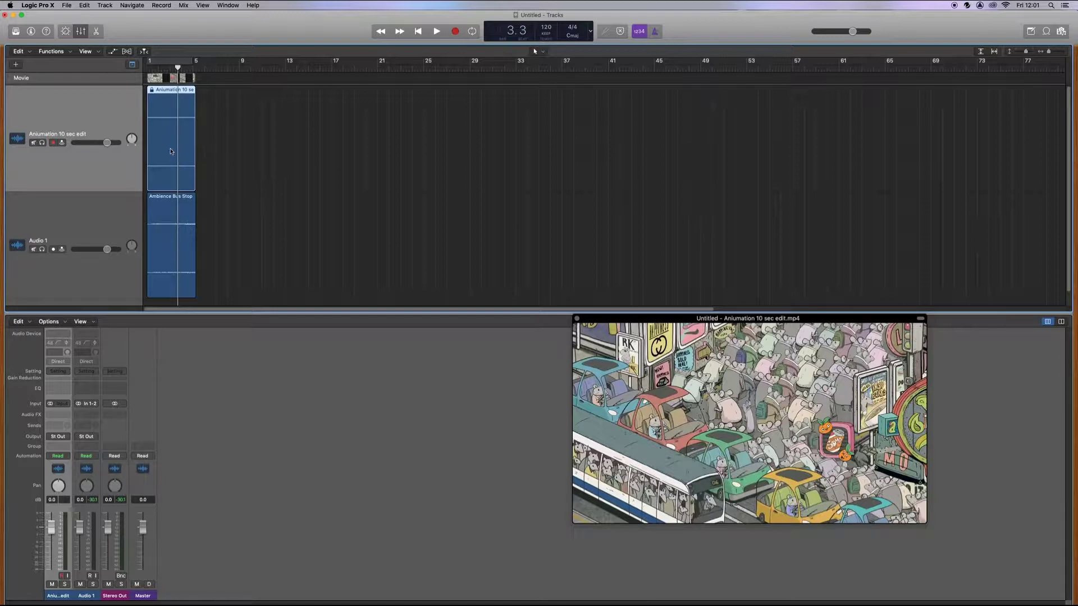
key("Delete")
key("super+BackSpace")
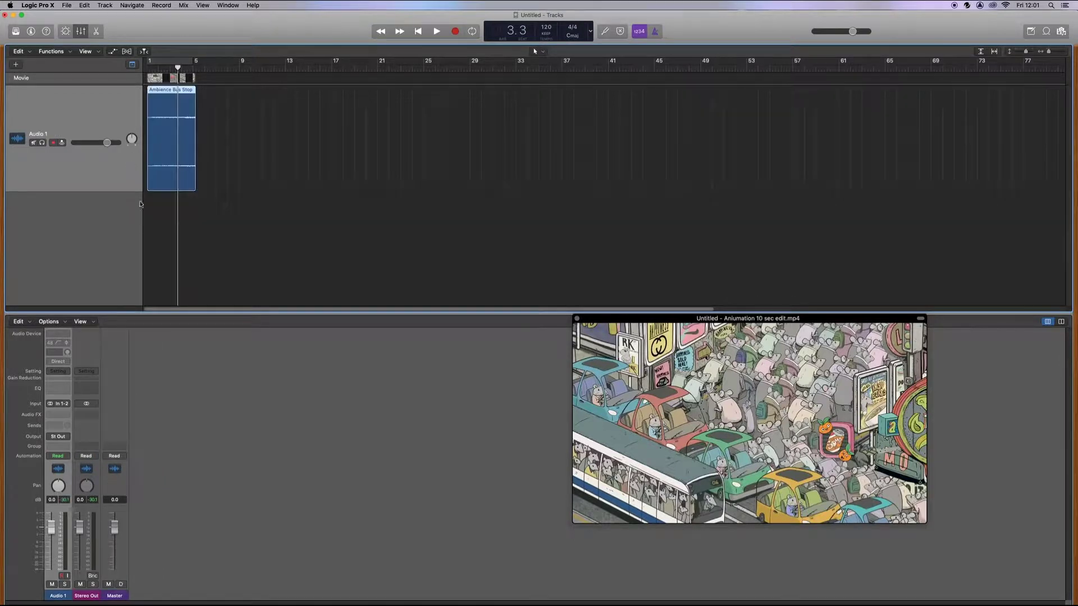
Return to the start of the project and play the movie with only the Audio 1 ambience
key("Return")
key("space")
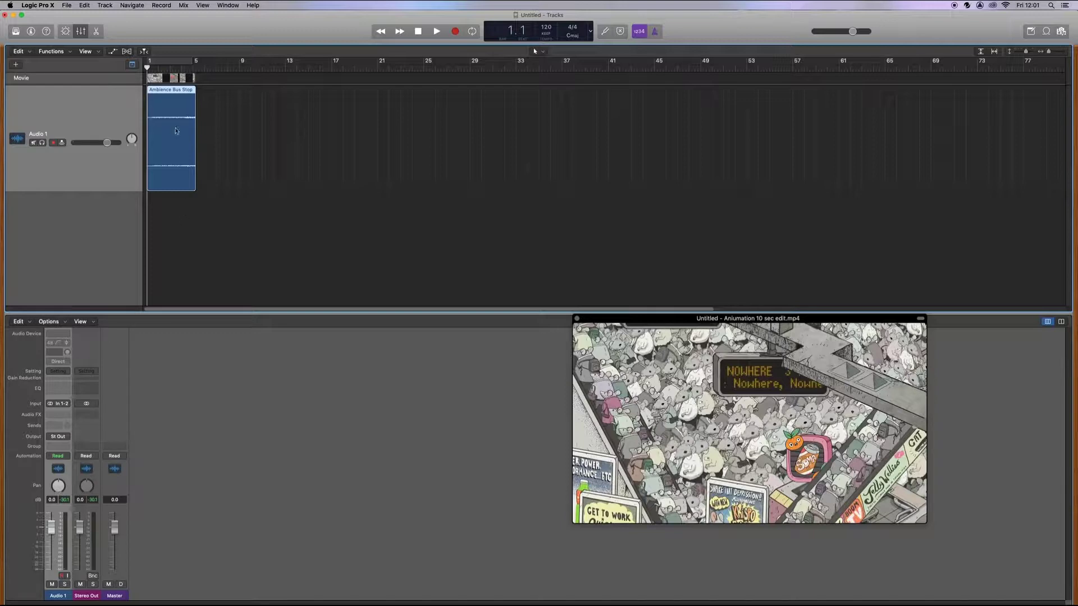
key("space")
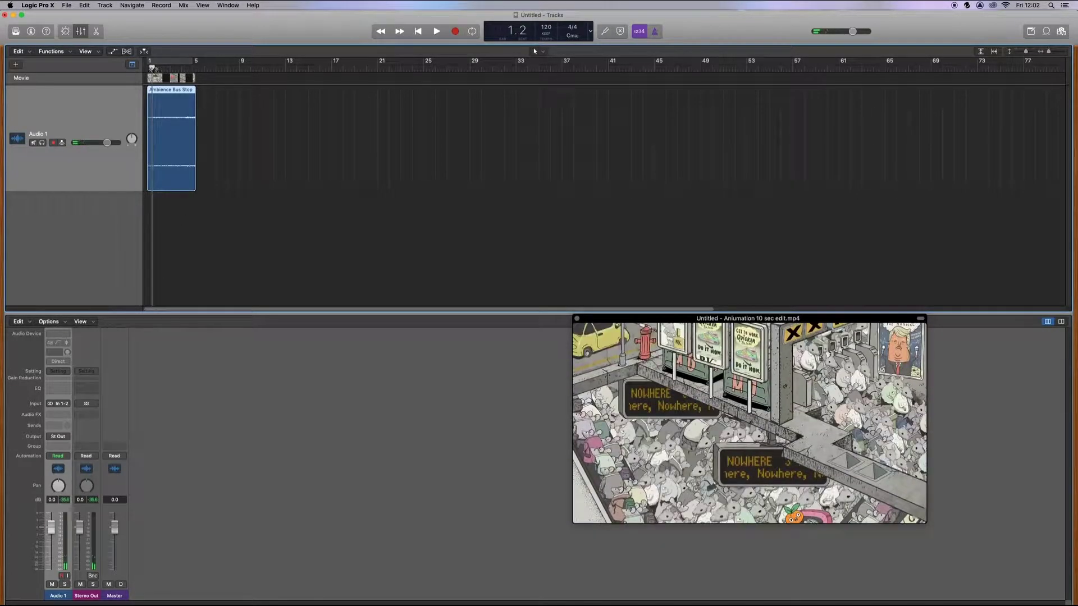
key("space")
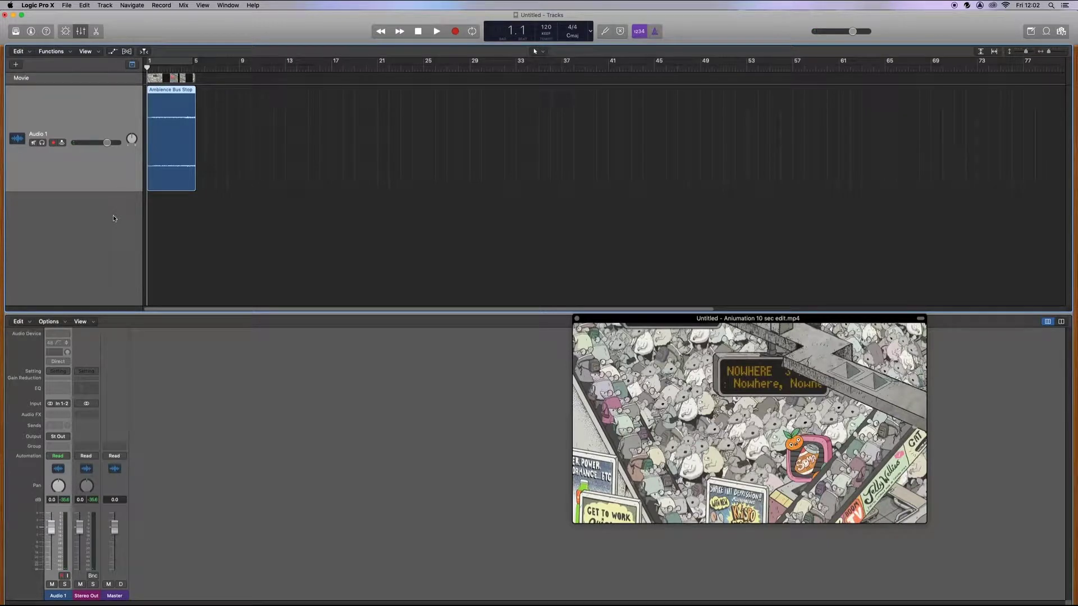
Add one new audio track below Audio 1, using Input 1 and Output 1 + 2
left_click(16, 66)
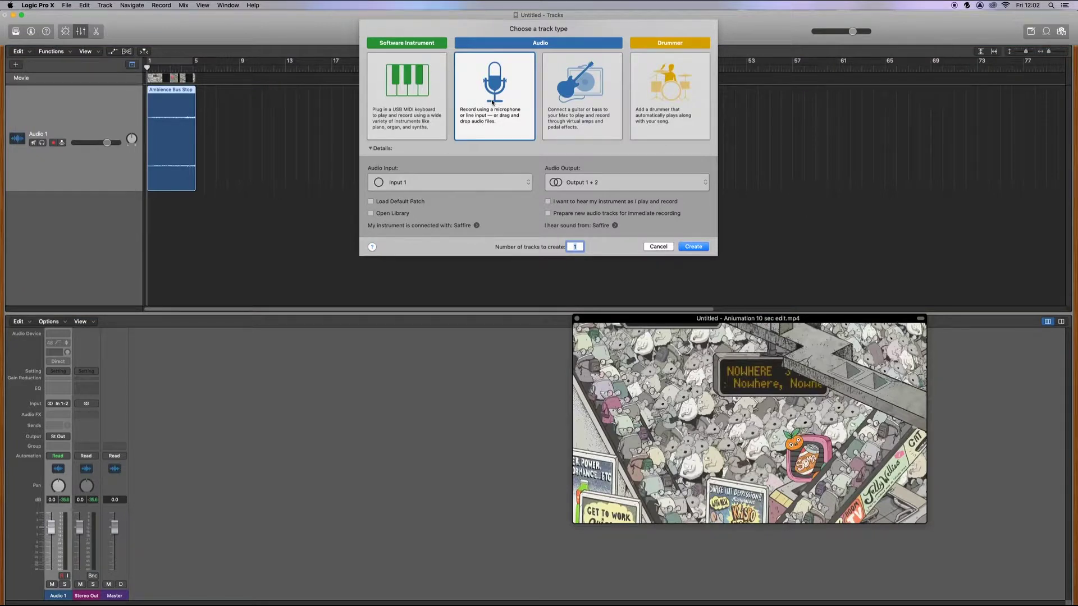
left_click(693, 248)
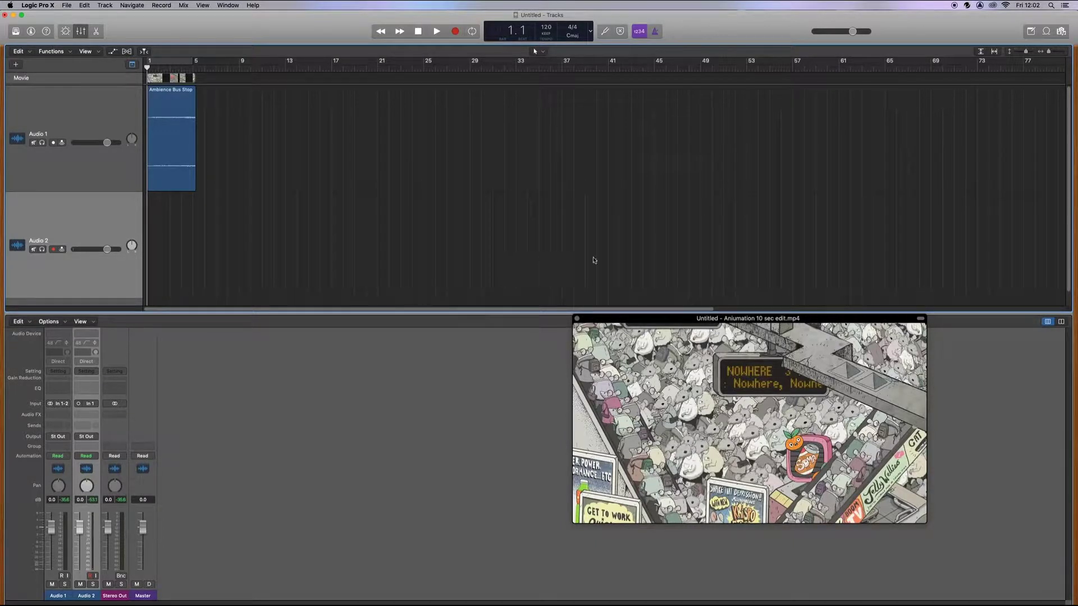
Show the loop browser, move the movie window clear of it, and look through the loop list
left_click(1047, 32)
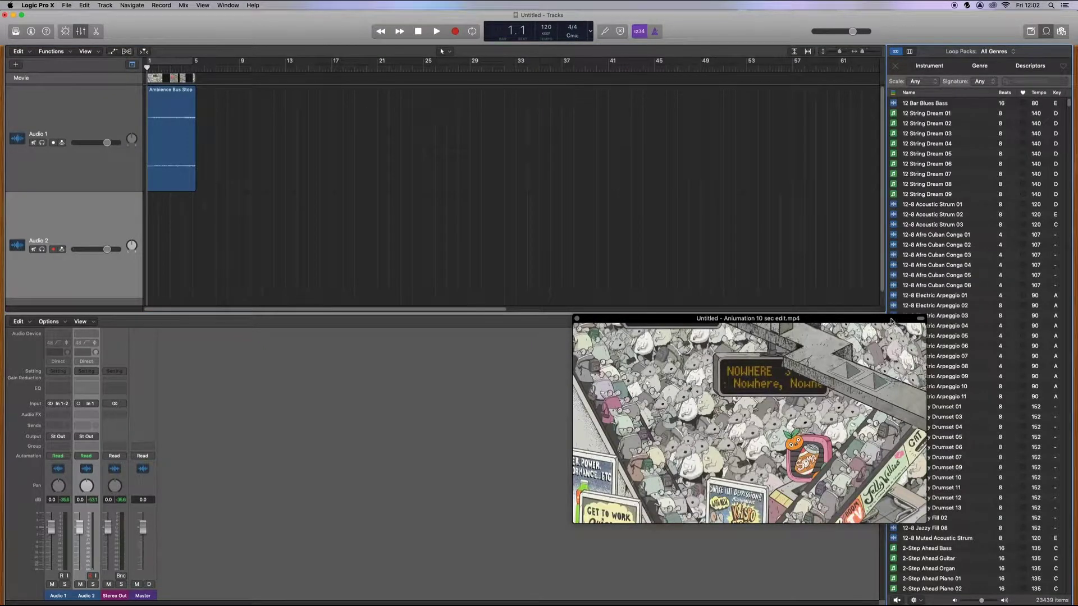
left_click_drag(891, 321, 765, 353)
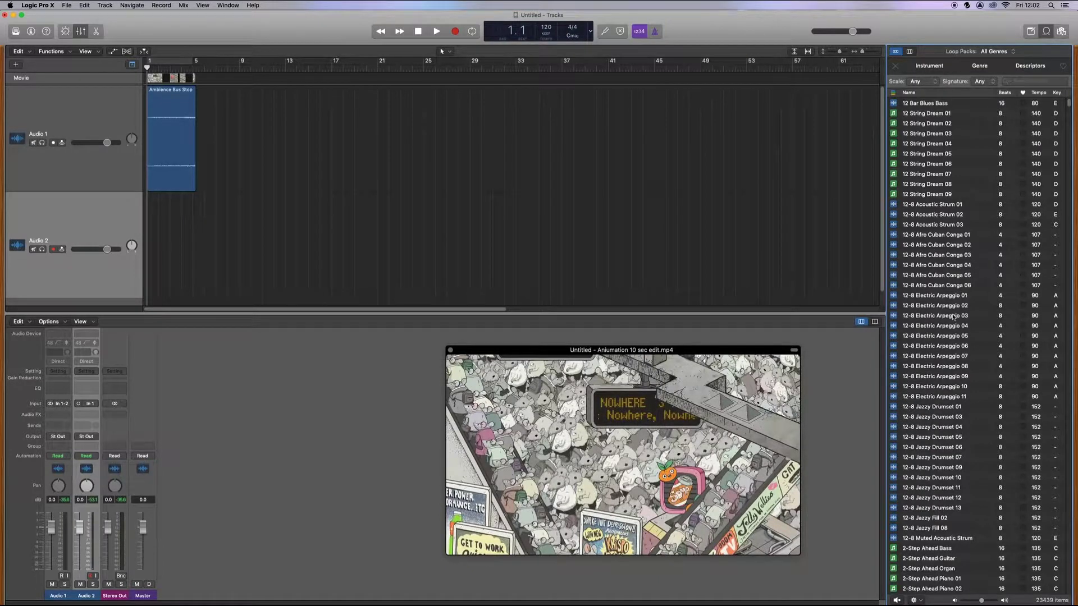
scroll(1067, 109, "down", 15)
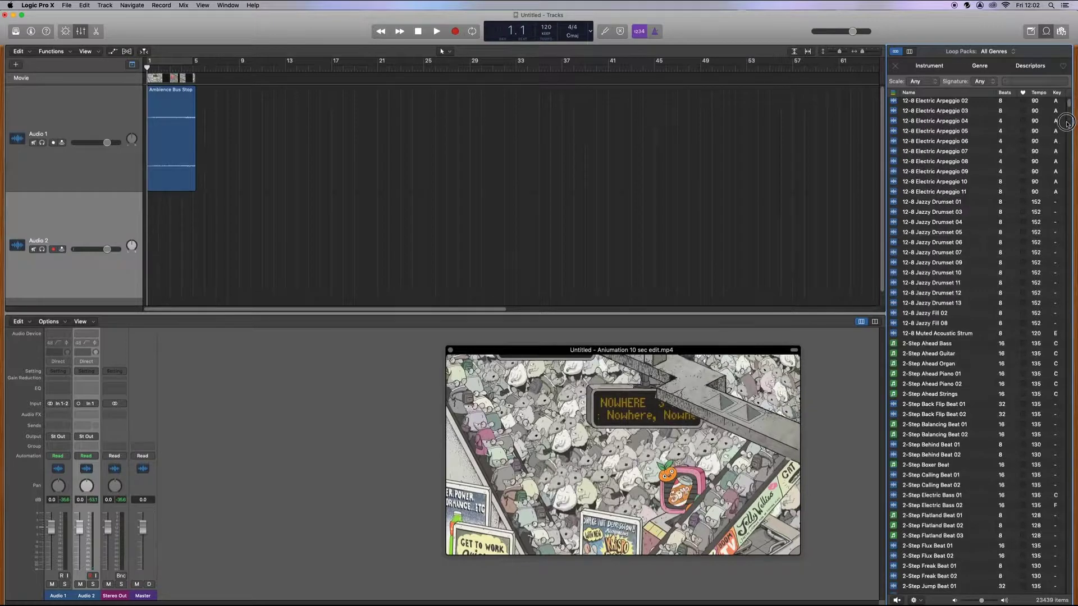
scroll(1064, 187, "up", 15)
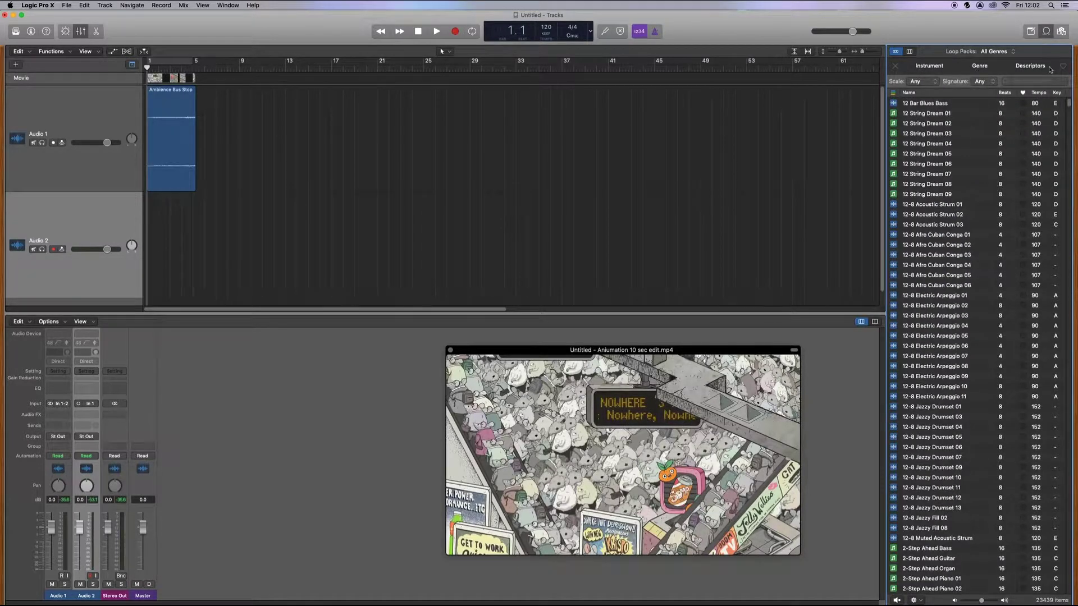
Preview the loop 12-8 Afro Cuban Conga 03, dismissing the access privileges message, and stop the preview
left_click(924, 256)
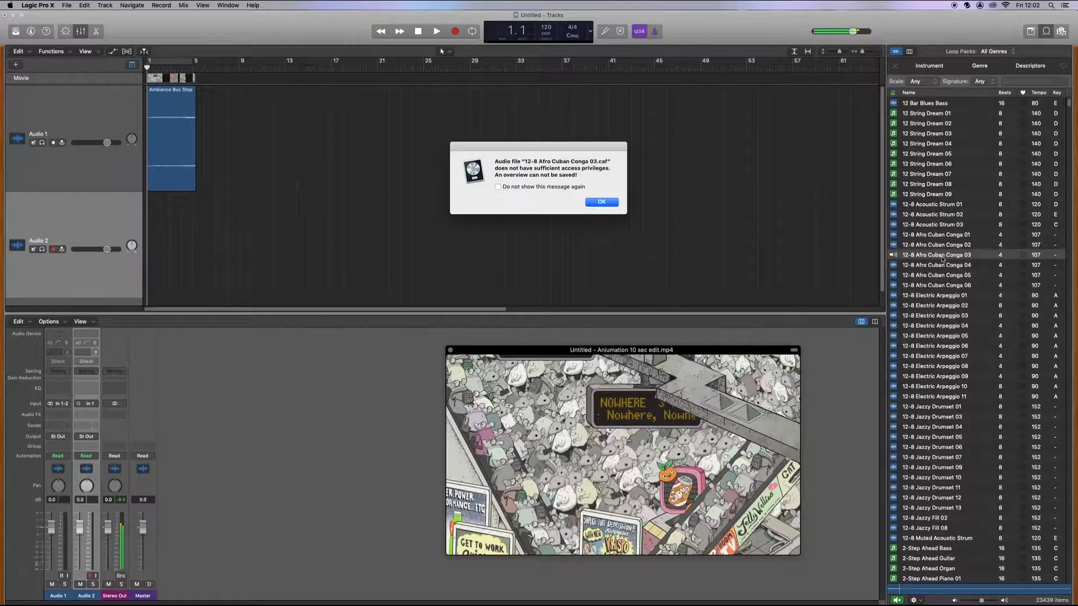
left_click(612, 204)
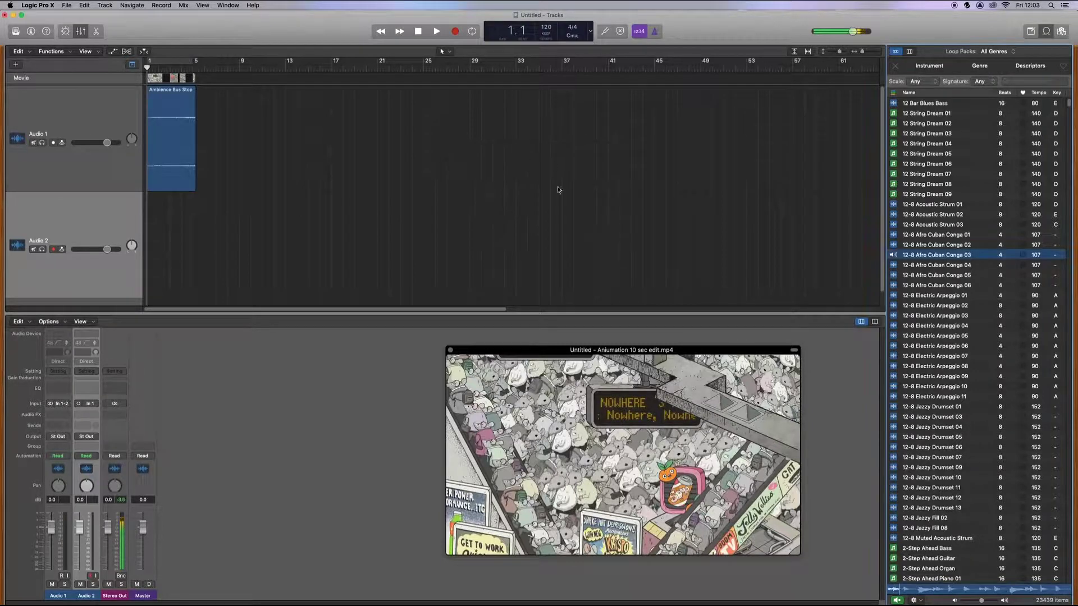
left_click(934, 257)
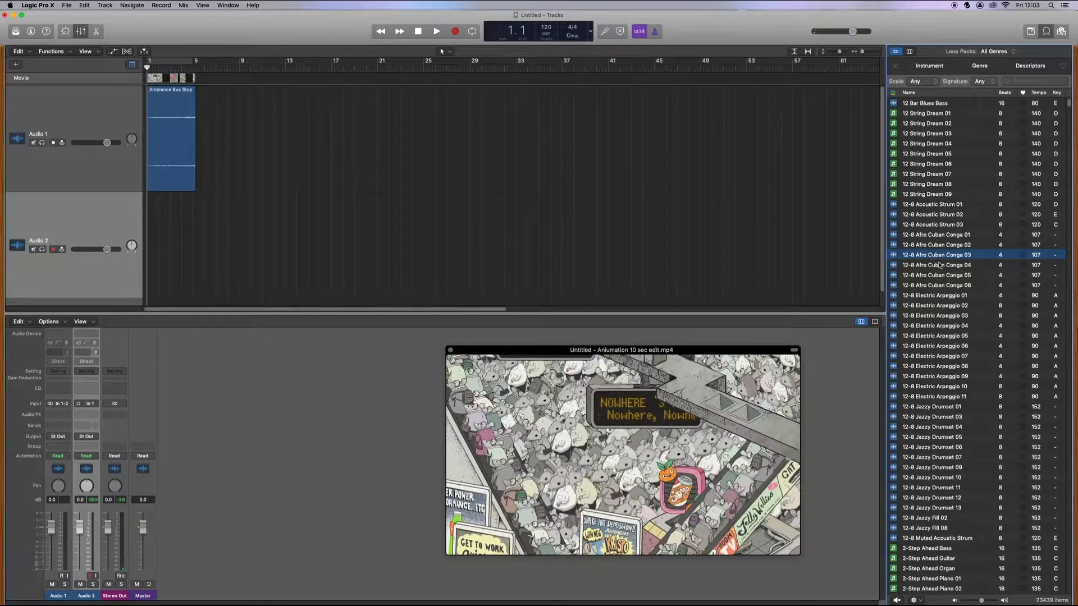
Filter the loops by the Strings instrument and browse the filtered list as far as the Solace loops
left_click_drag(1073, 105, 1070, 195)
scroll(981, 139, "down", 15)
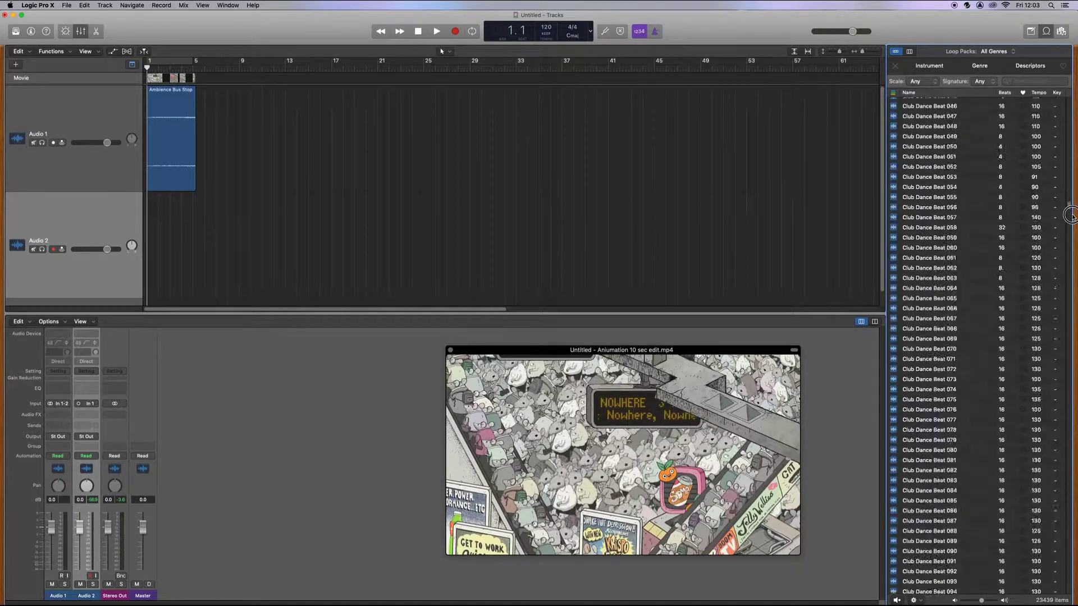
left_click(934, 70)
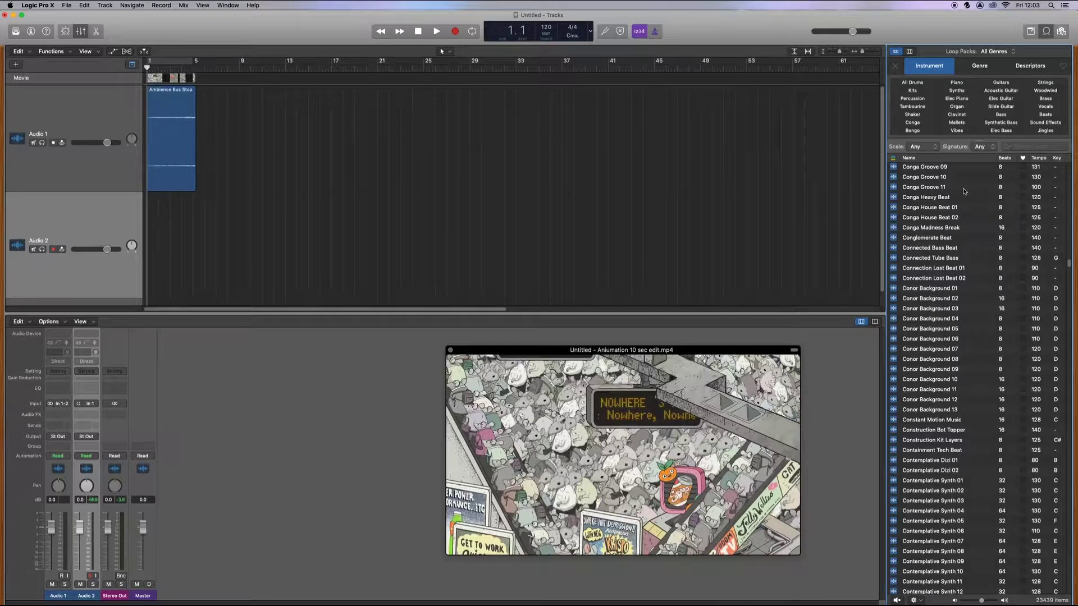
left_click(1046, 83)
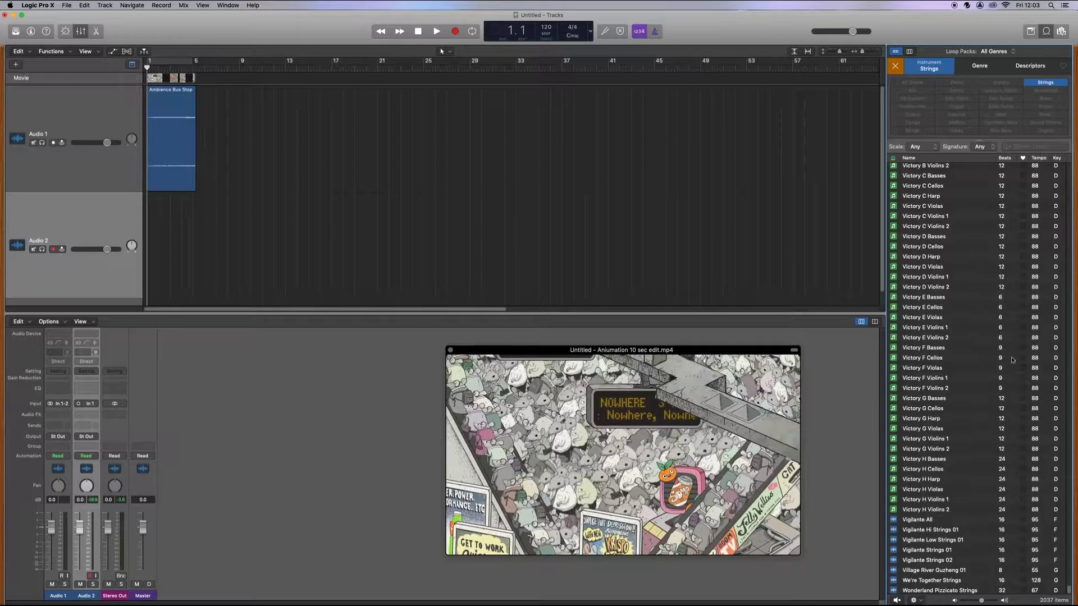
scroll(1018, 220, "up", 15)
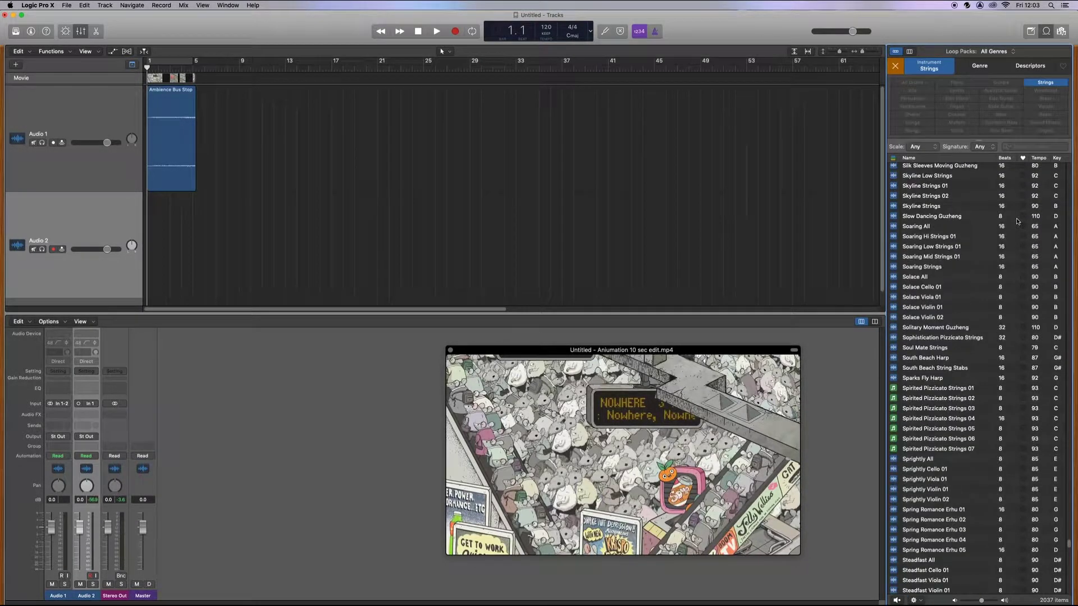
Preview the Solace All loop and place it on the Audio 2 track at the start of the project
left_click(912, 279)
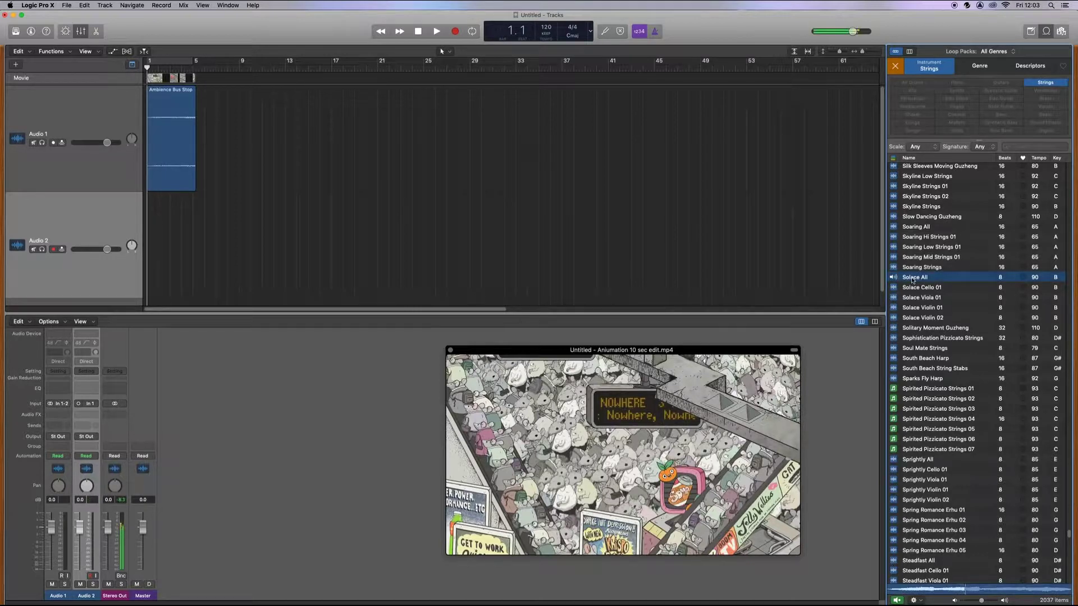
left_click(912, 280)
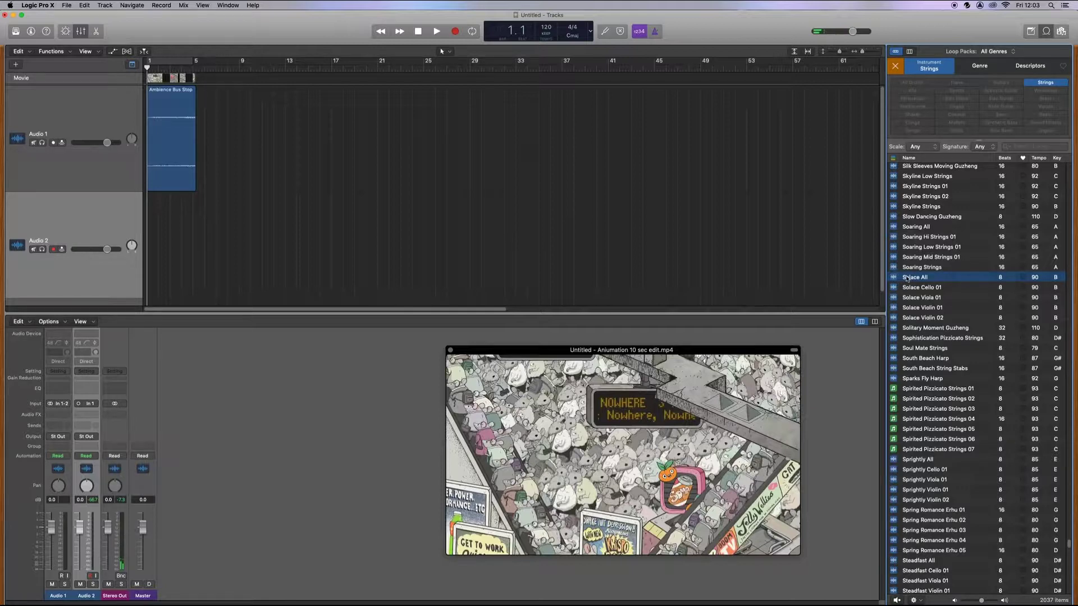
left_click_drag(906, 278, 147, 232)
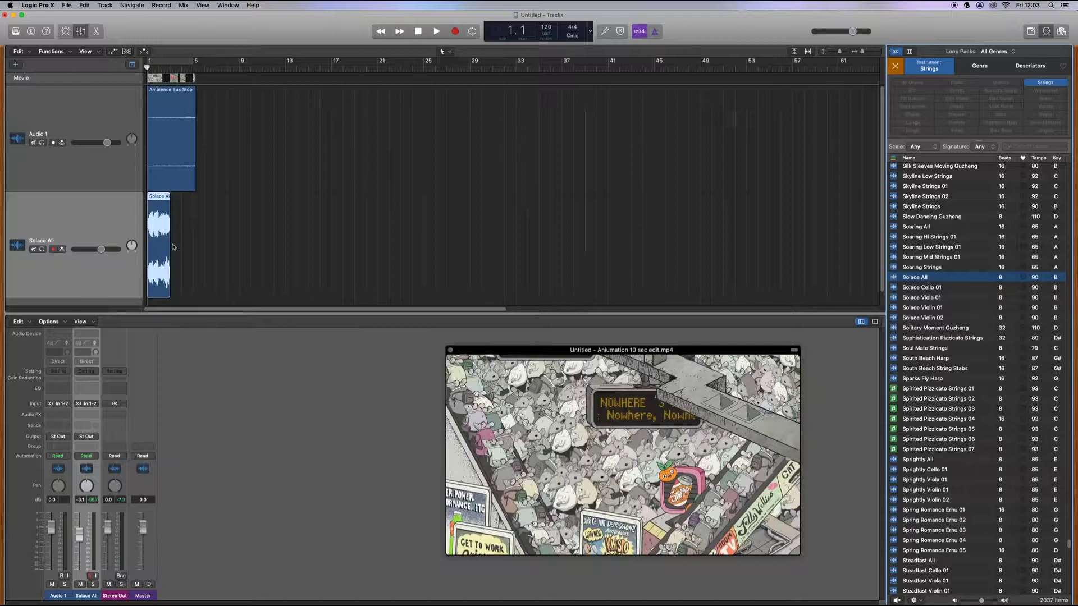
Play the movie with the Solace All loop up to bar 3 and return the playhead to 1.4
key("space")
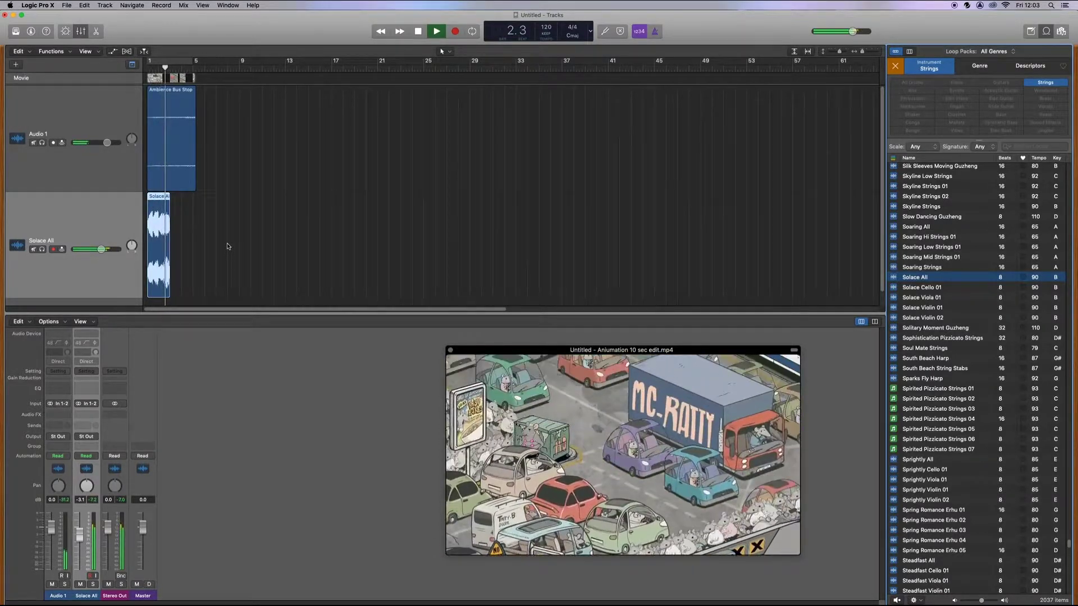
key("space")
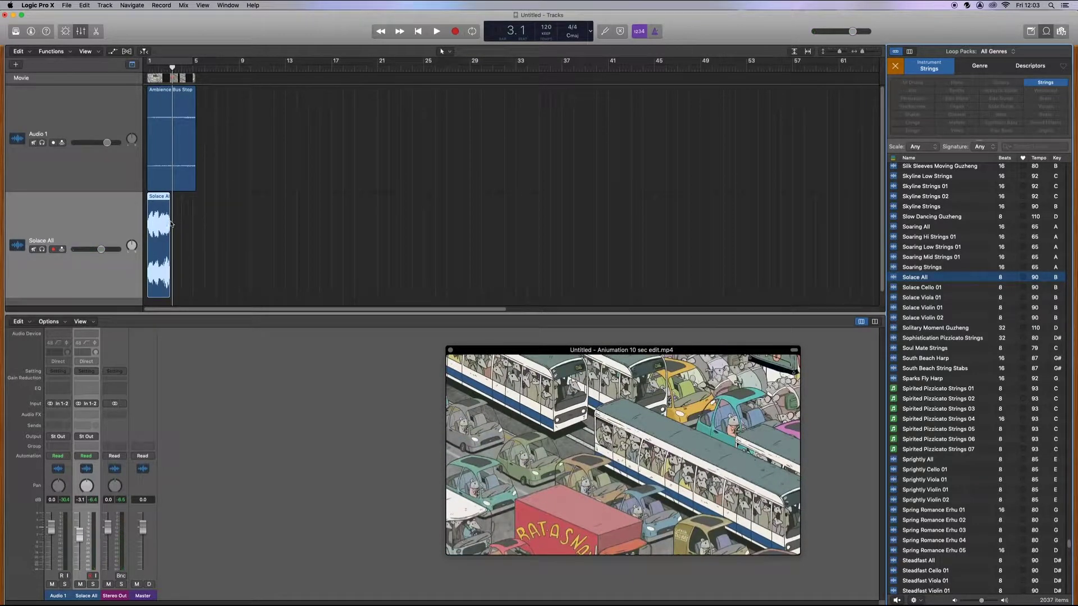
left_click_drag(173, 67, 155, 68)
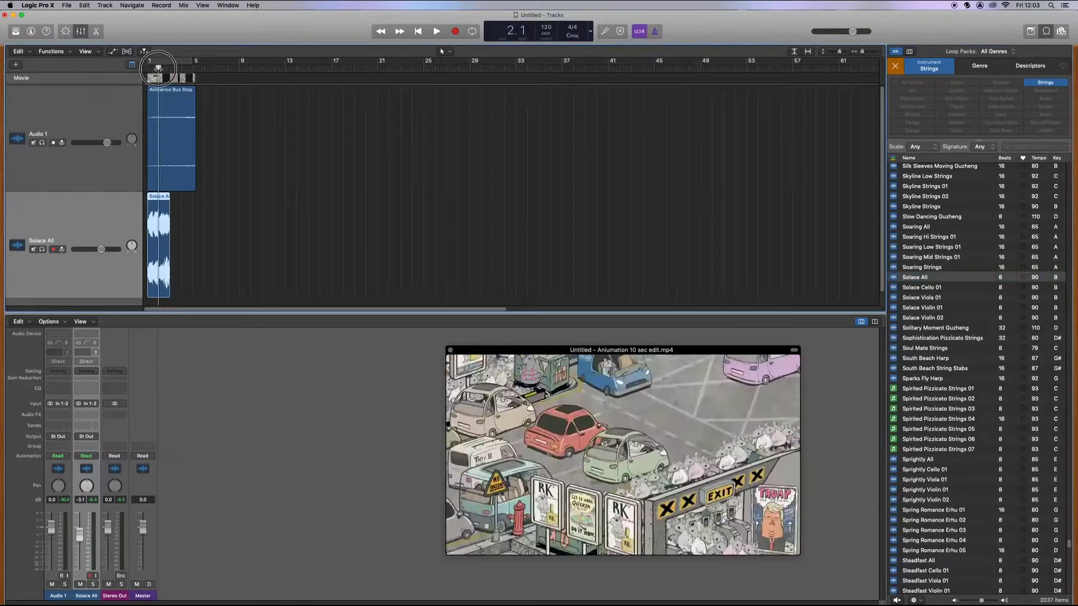
Try looping the Solace All region out to bar 5, play across the repeat, and remove the loop extension
left_click_drag(863, 54, 868, 53)
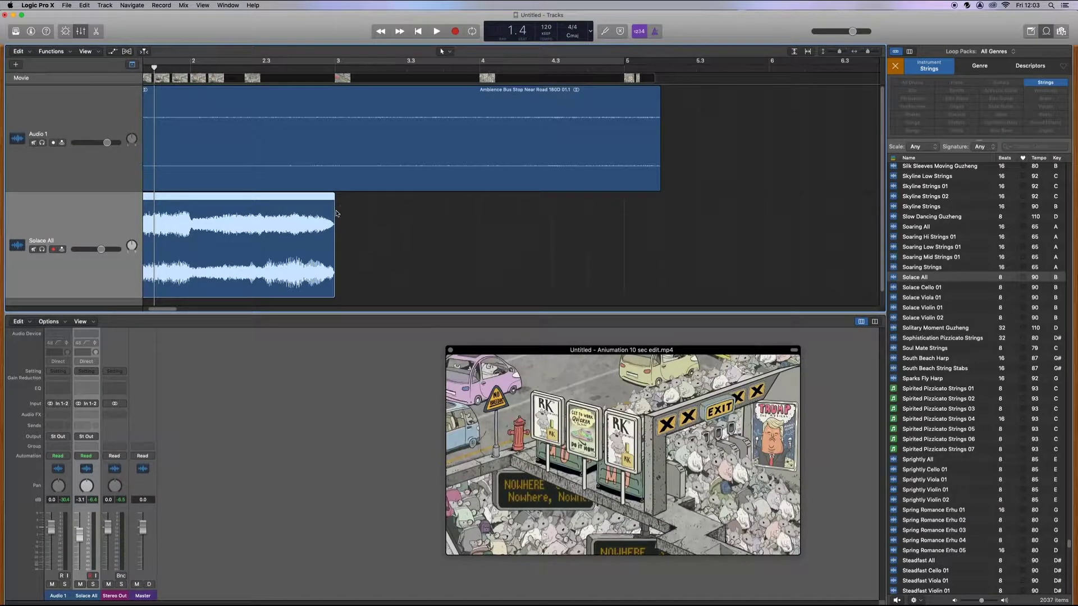
left_click_drag(335, 210, 336, 210)
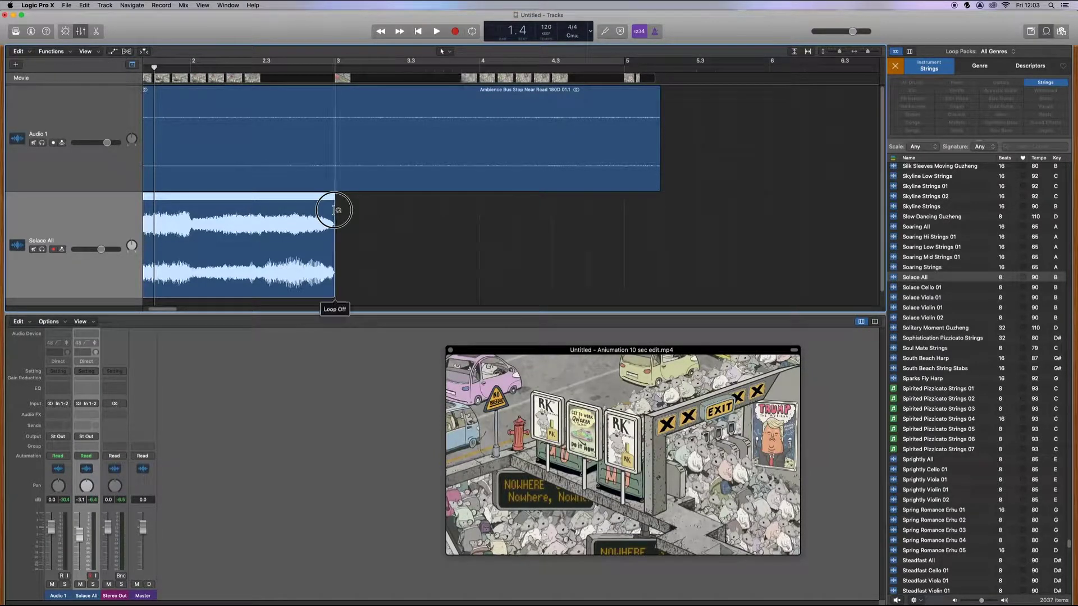
left_click_drag(335, 210, 624, 238)
key("space")
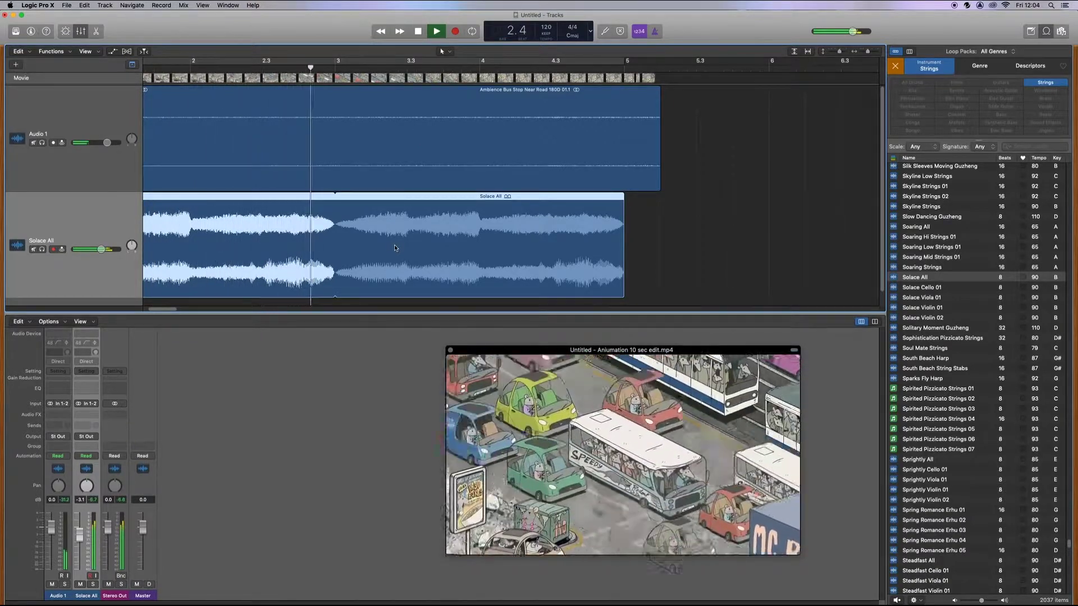
key("space")
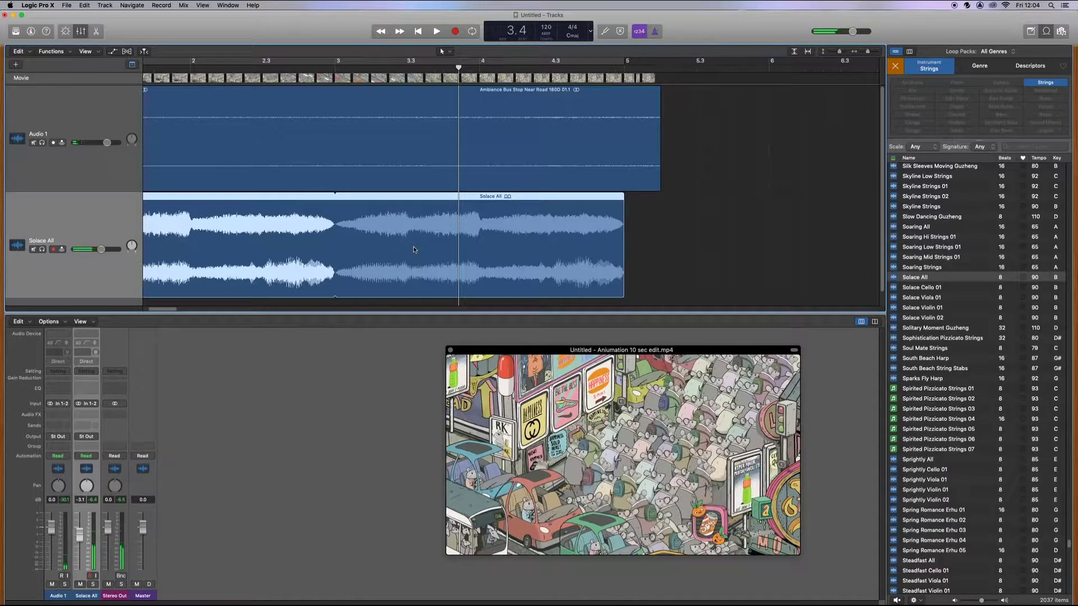
key("Delete")
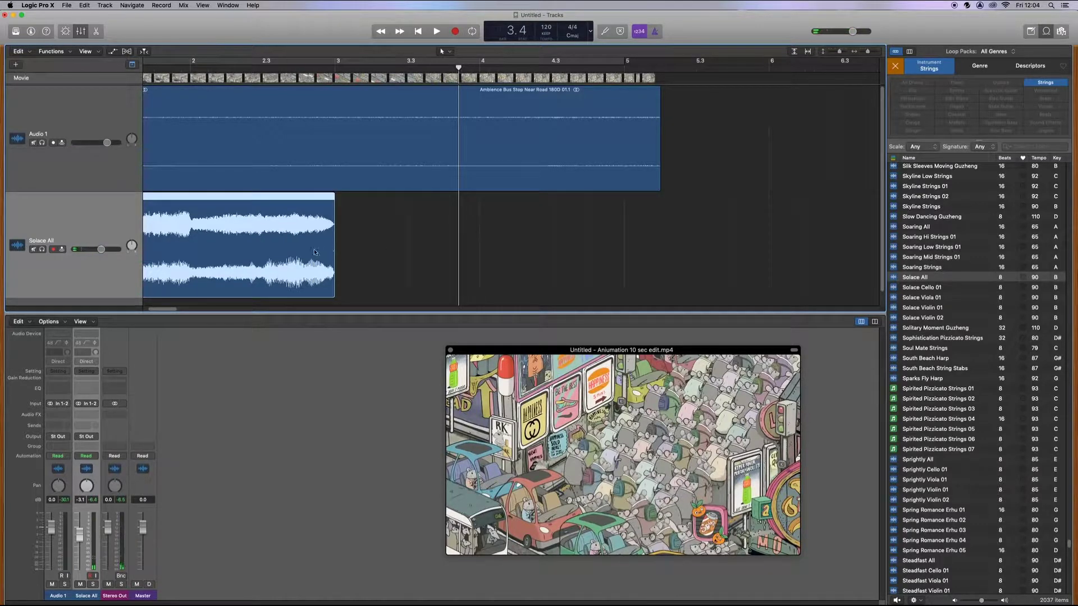
Copy the Solace All region to bar 3, directly after the original, and play the project from the start
left_click_drag(314, 252, 604, 259)
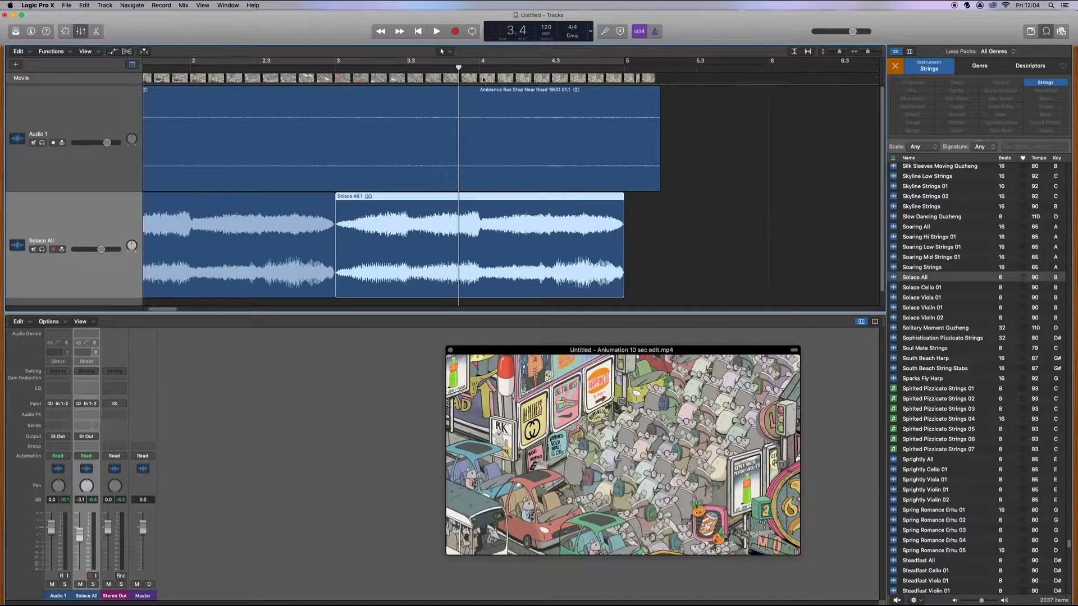
left_click_drag(458, 68, 137, 73)
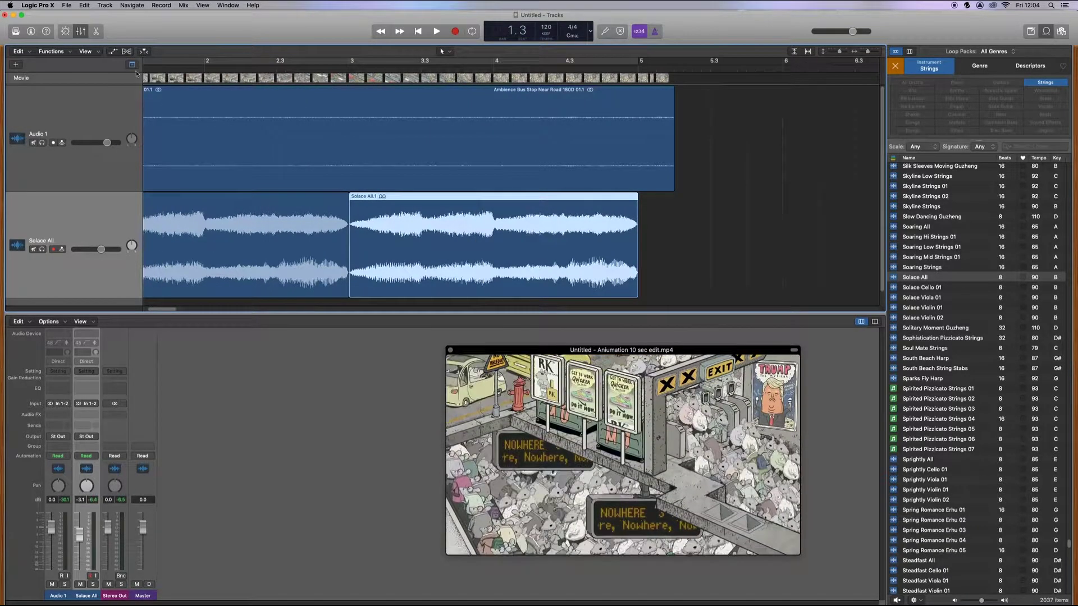
left_click(418, 31)
key("space")
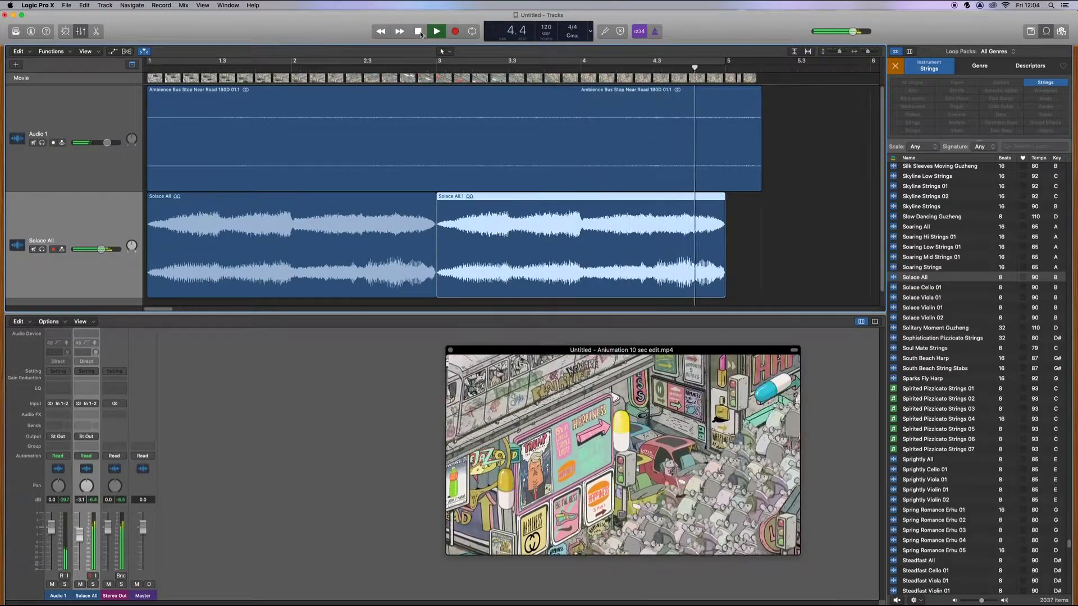
left_click(420, 33)
Shift both Solace All regions slightly later with a small gap between them, and play from the start to check
left_click_drag(479, 273, 512, 273)
left_click(375, 265)
left_click_drag(375, 265, 384, 265)
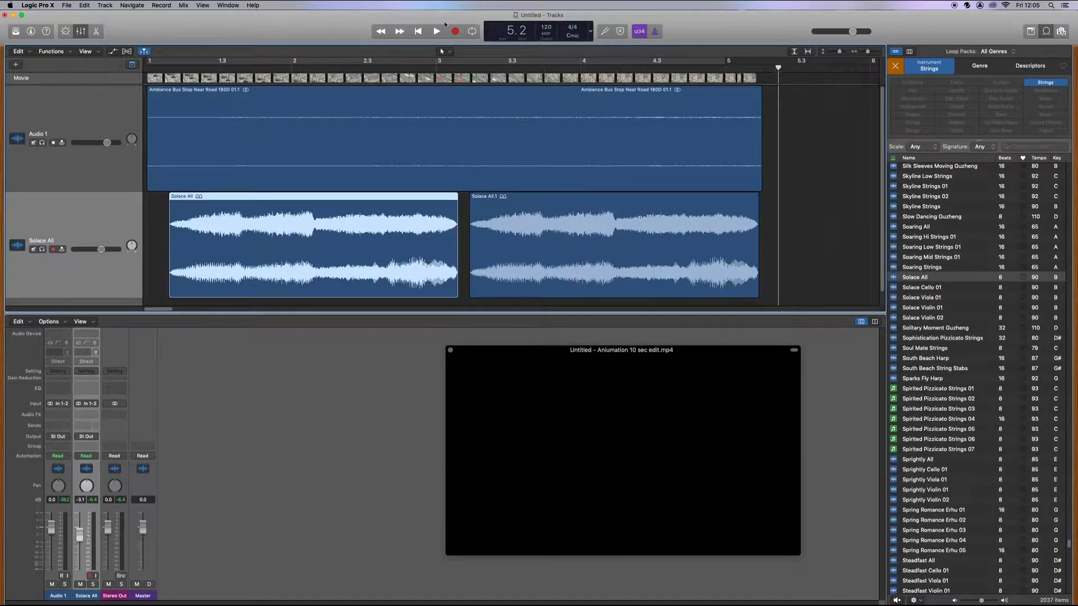
left_click(417, 32)
key("space")
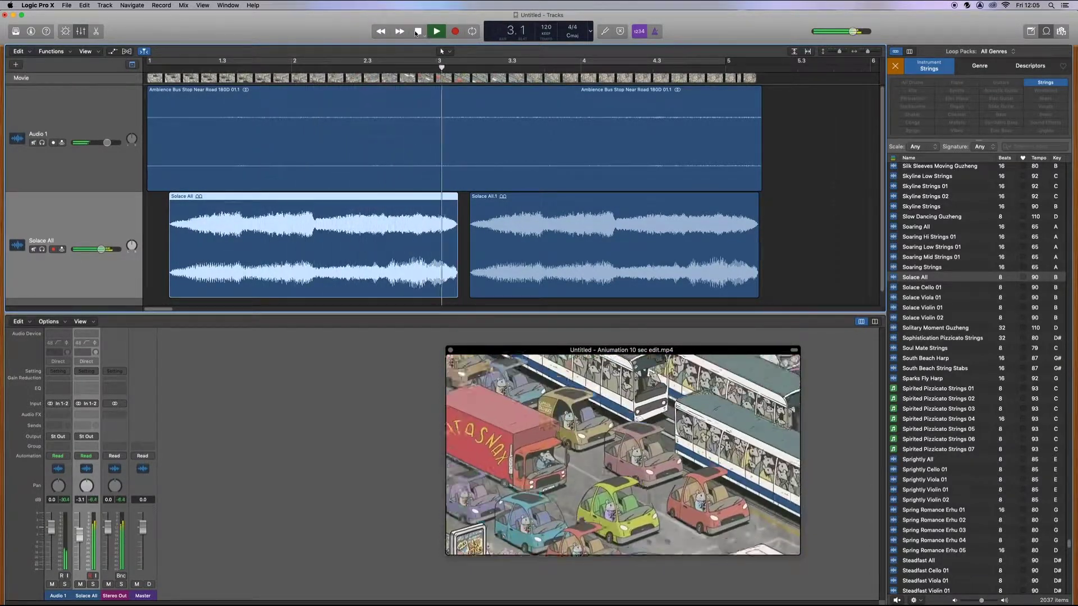
left_click(416, 32)
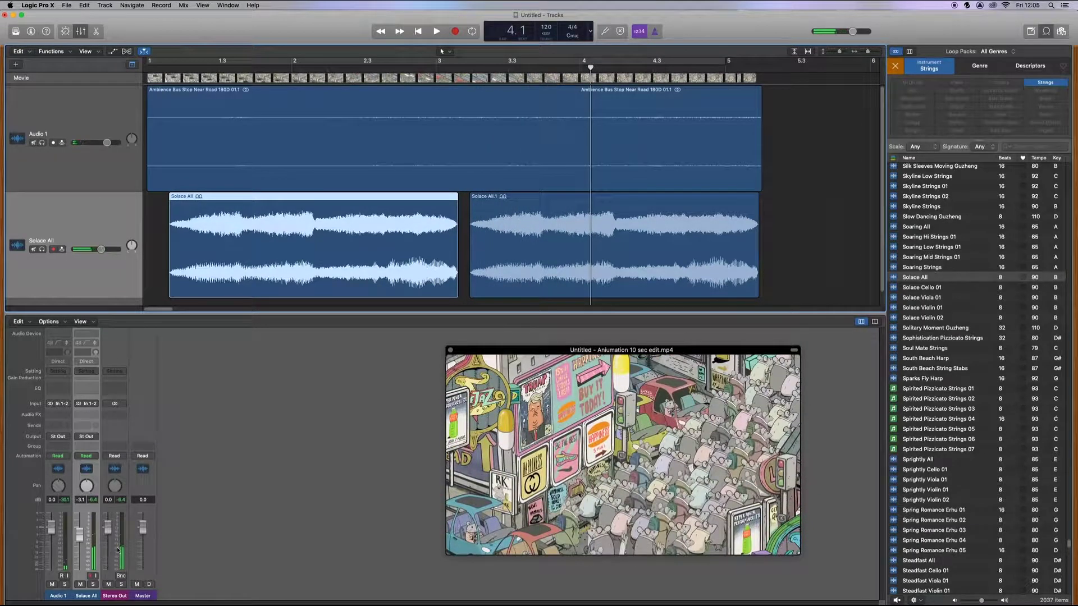
Lower the Solace All track's volume to about -19 dB while playing the project from the start
left_click_drag(82, 539, 78, 571)
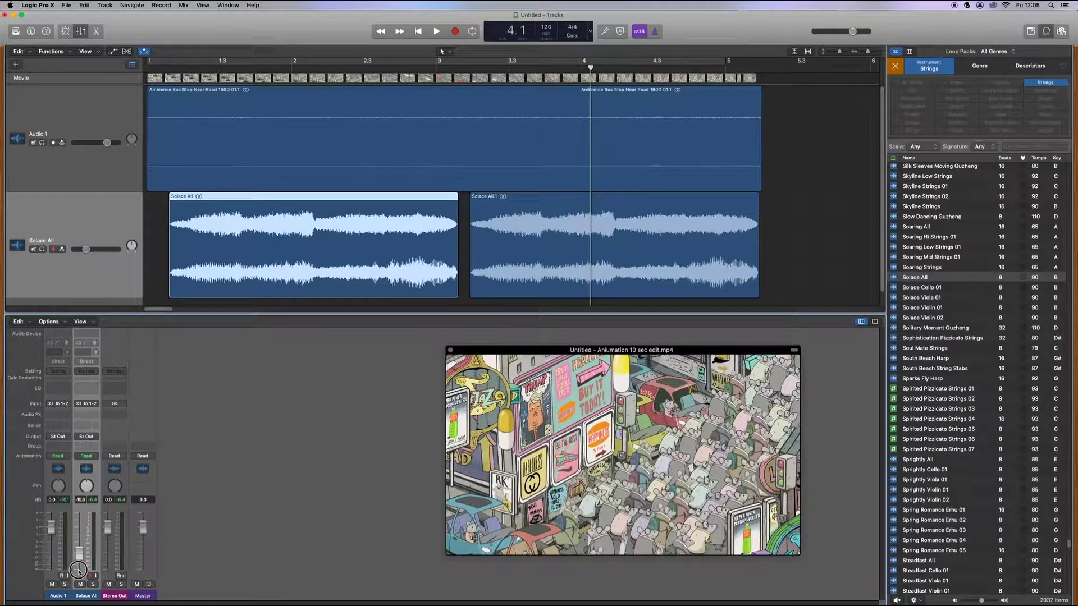
left_click_drag(80, 556, 79, 559)
key("Return")
key("space")
left_click_drag(77, 560, 80, 566)
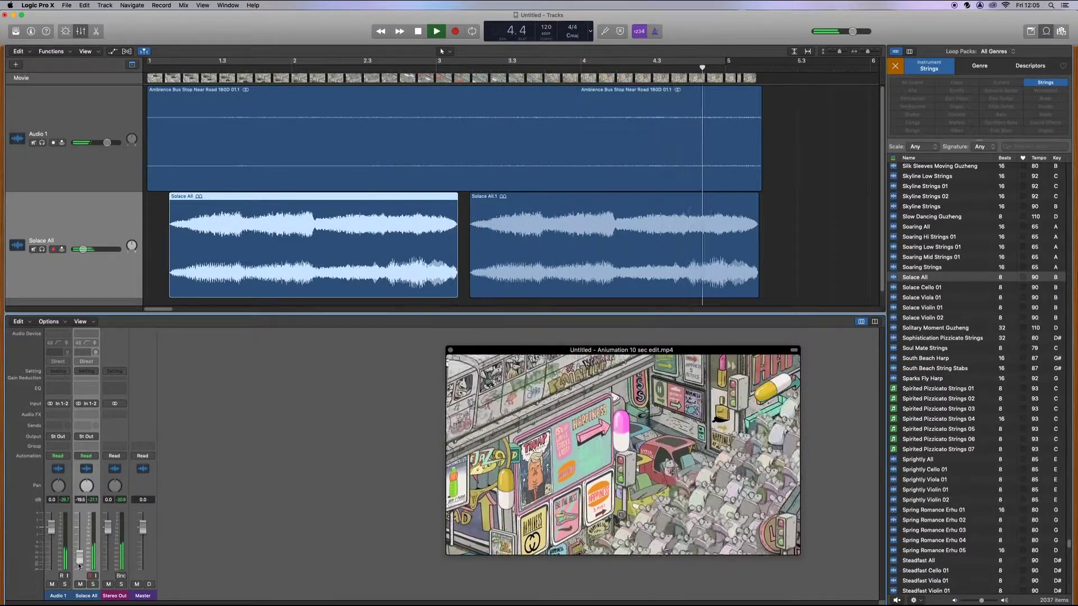
Hide the mixer so the tracks area fills the window height, leaving the project without another new track
key("x")
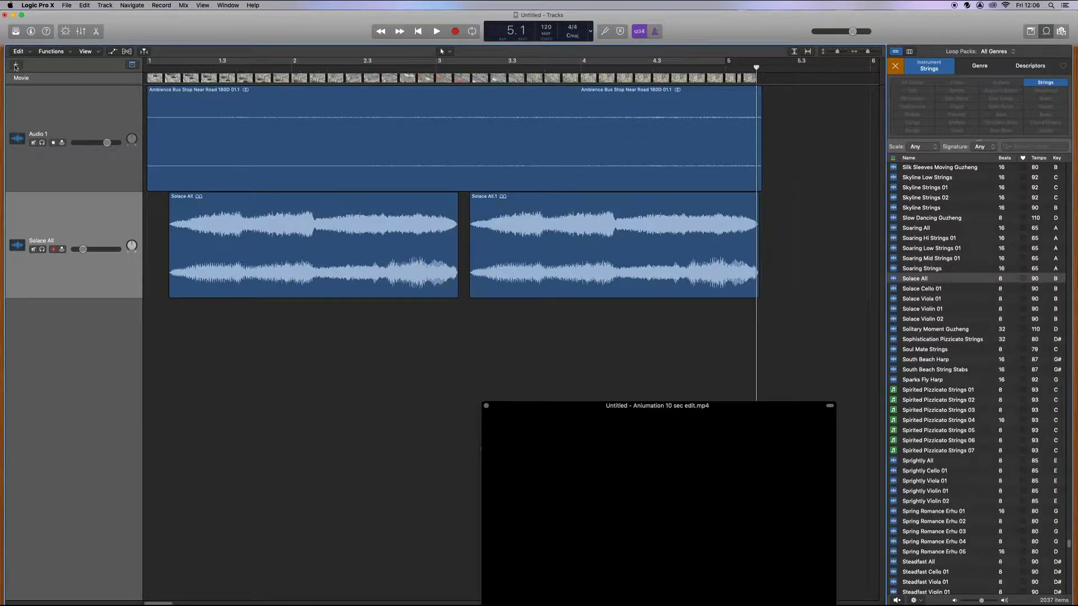
left_click(16, 66)
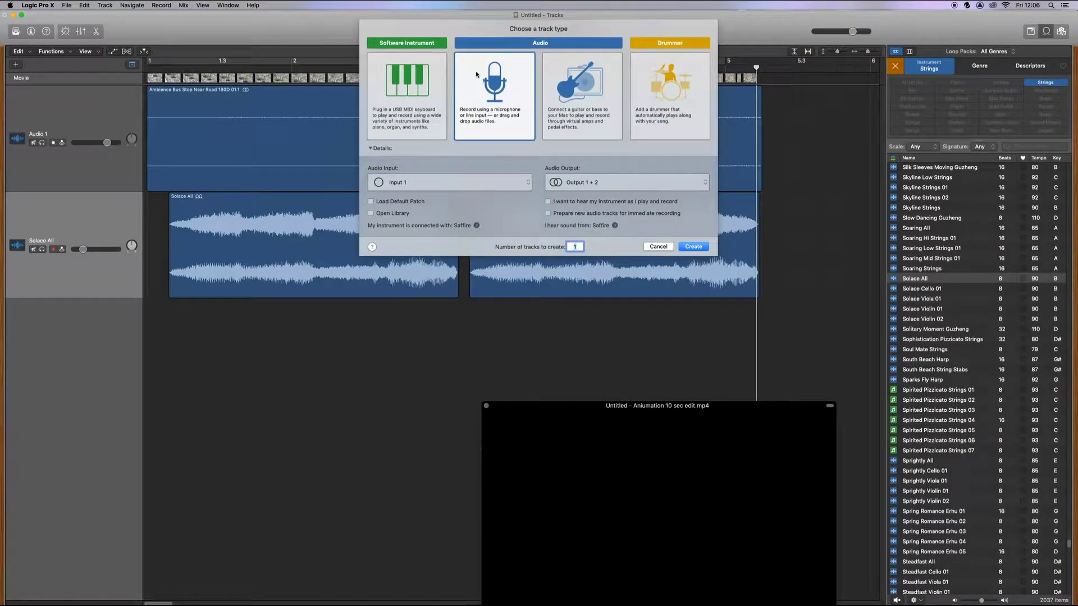
left_click(659, 247)
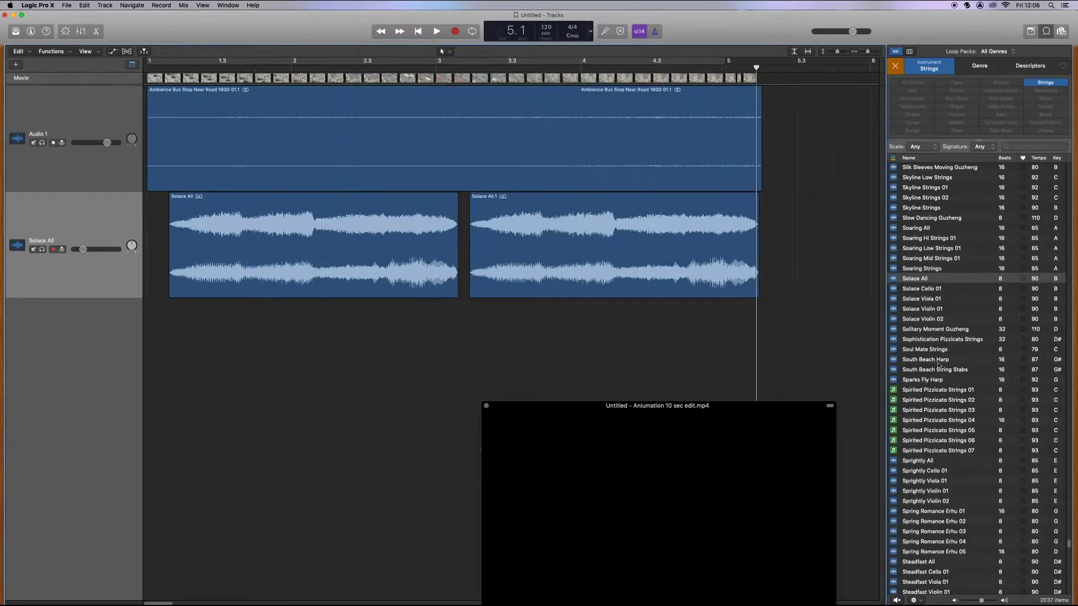
Add the Solace Viola 01 loop on a new track at bar 1, and play the project from the start
left_click_drag(912, 278, 152, 315)
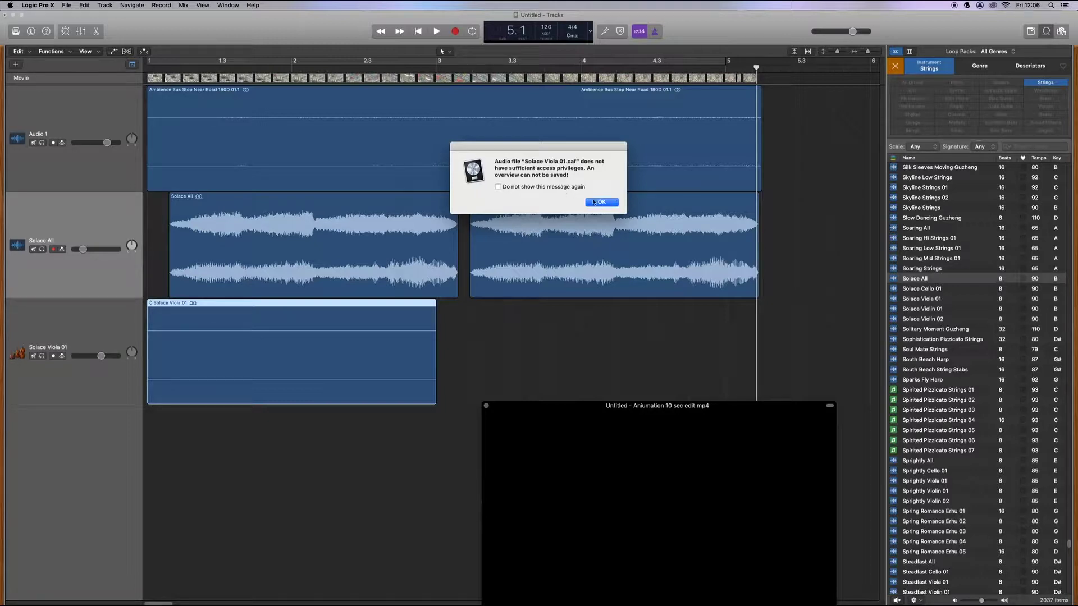
left_click(602, 202)
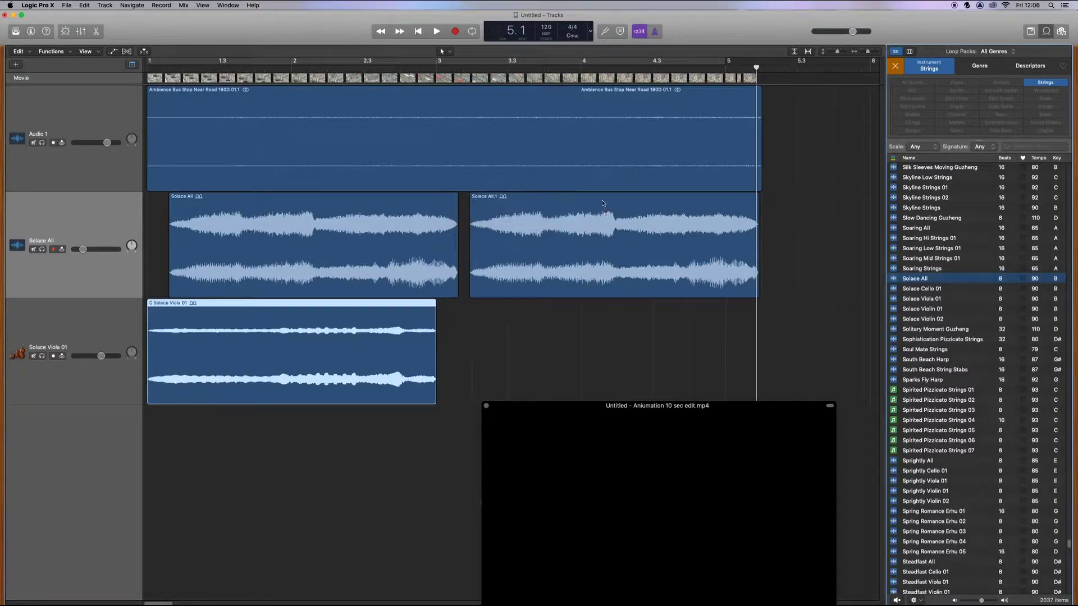
key("Return")
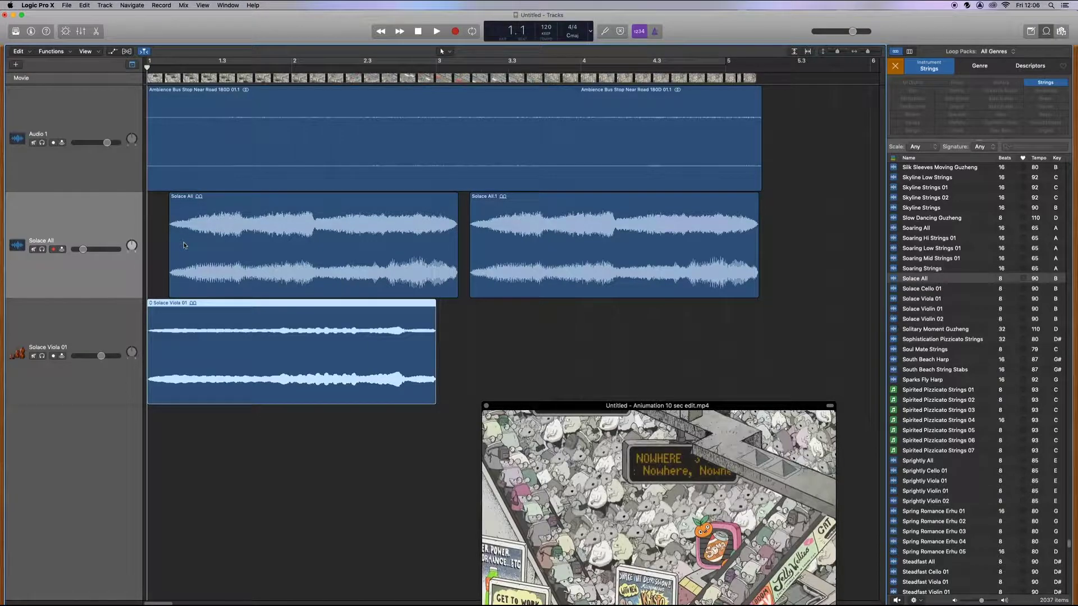
key("space")
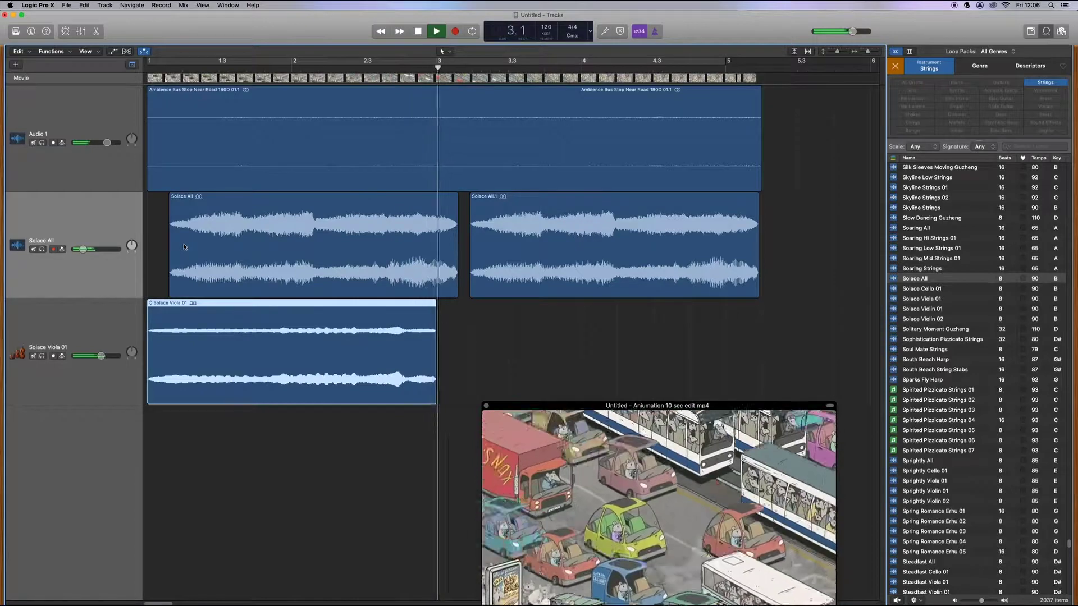
key("space")
Copy the Solace Viola 01 region and align both copies with the two Solace All regions, then play from the start to check
left_click_drag(237, 363, 560, 363)
left_click_drag(427, 359, 460, 357)
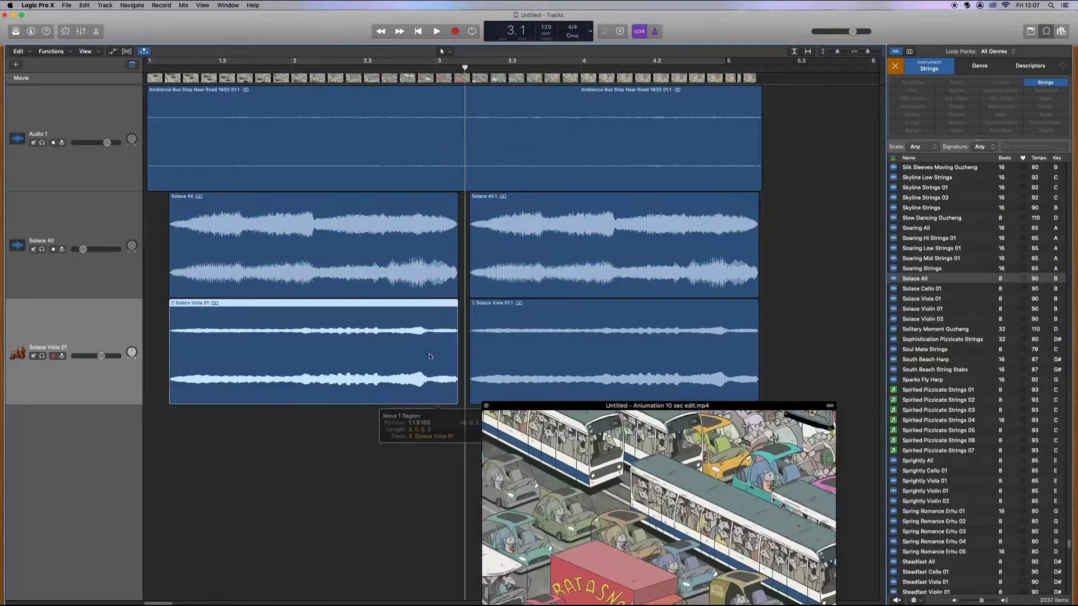
key("Return")
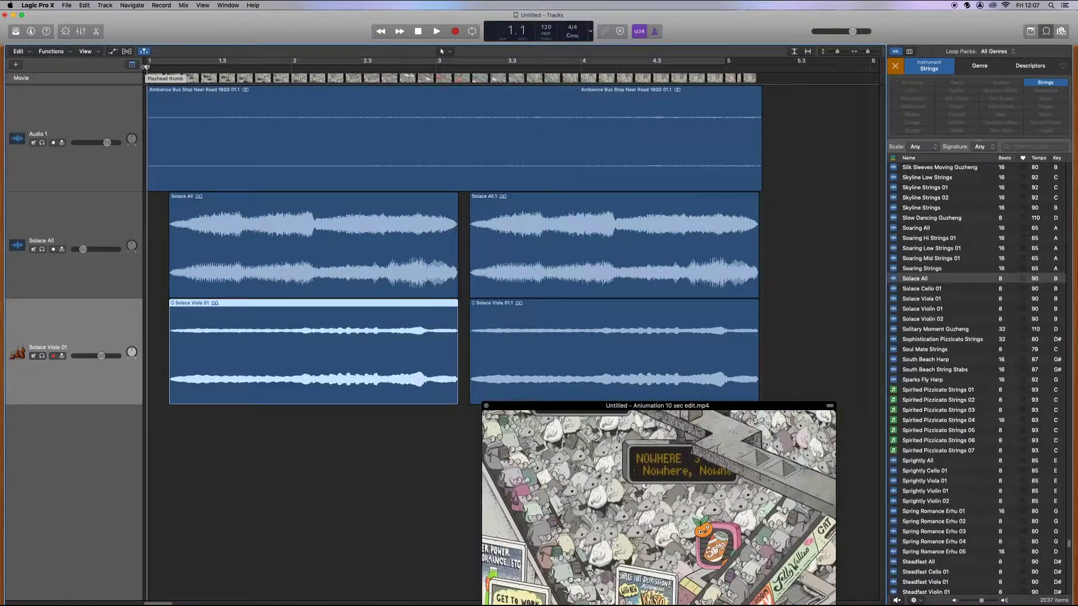
key("space")
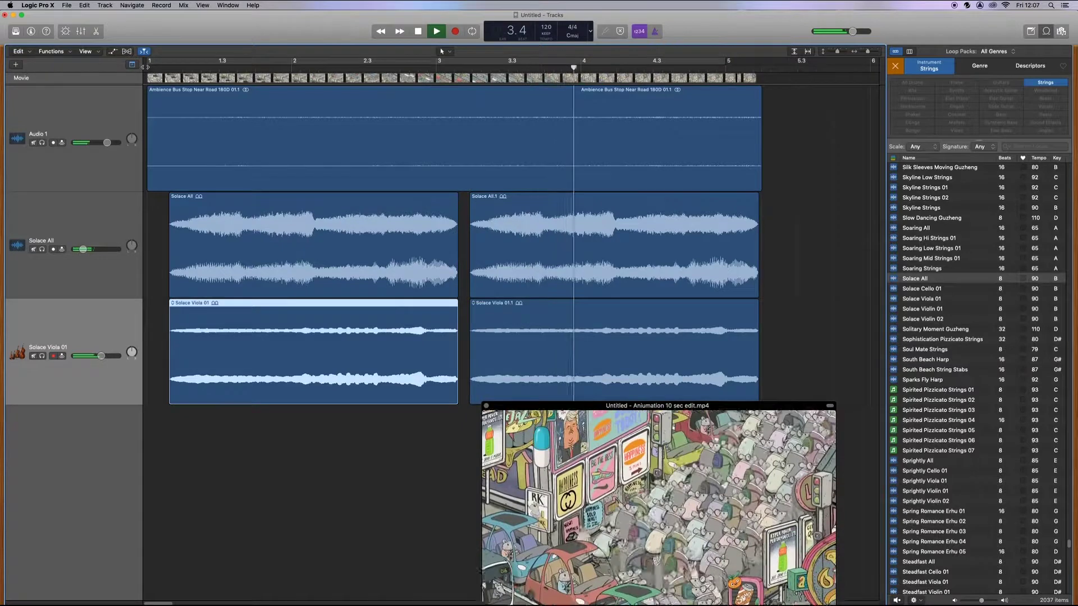
key("space")
Lower the Solace Viola 01 track's volume to about -12.8 dB in the mixer, and play the project from the start
left_click(82, 33)
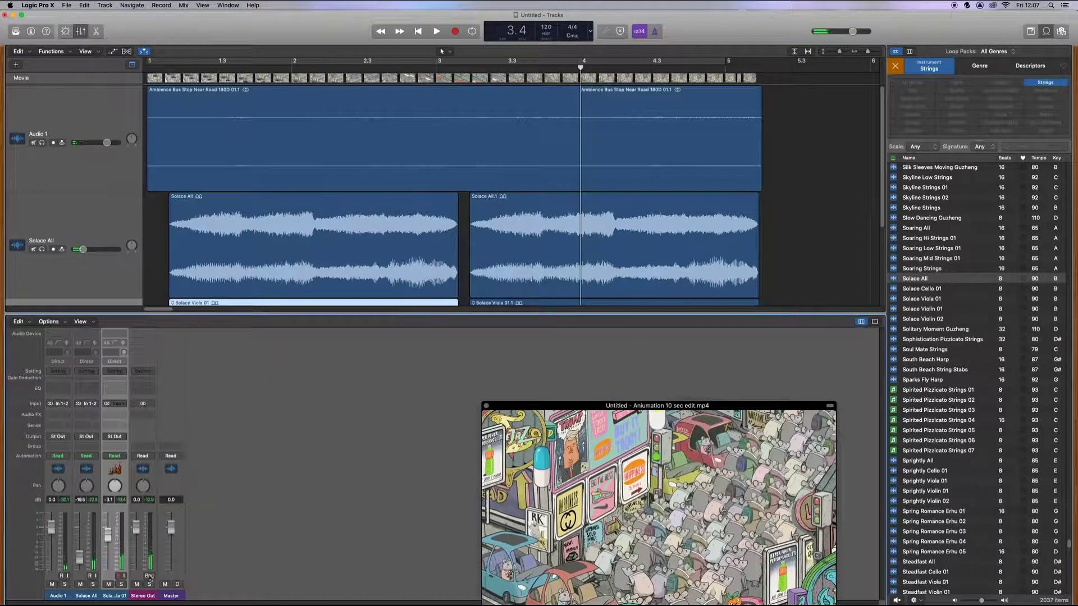
left_click_drag(108, 537, 106, 561)
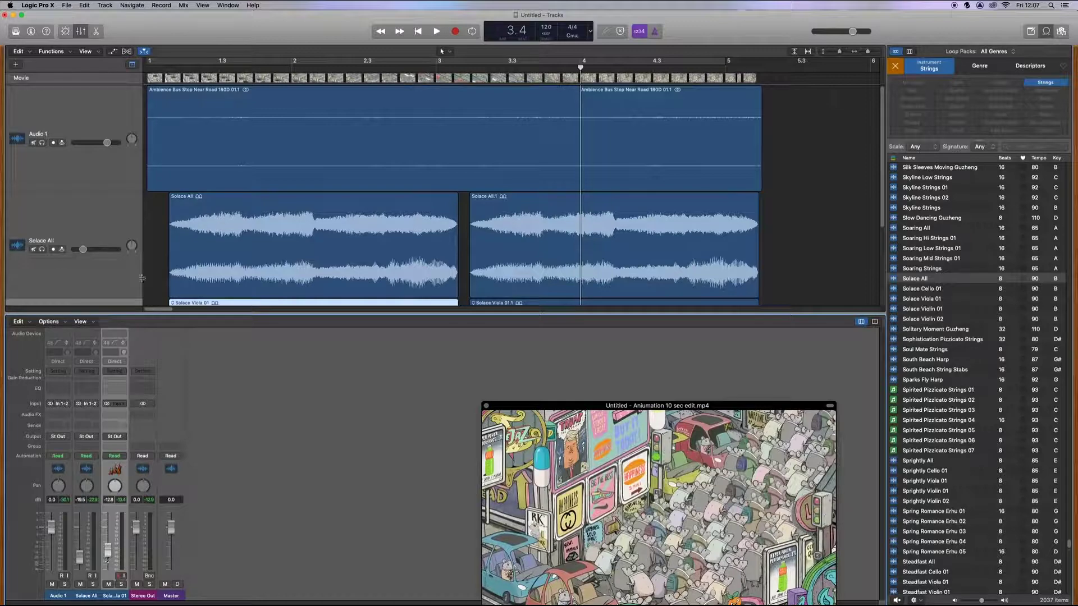
left_click(150, 78)
key("space")
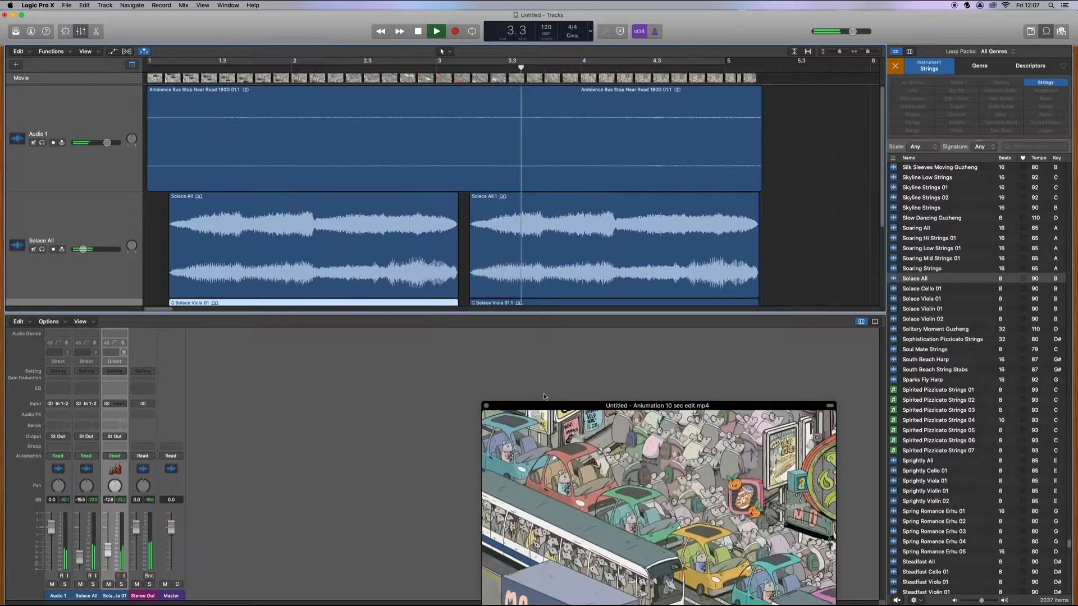
Clear the workspace by hiding the mixer and the loop browser and moving the movie window up, away from the lower tracks
left_click_drag(552, 408, 534, 298)
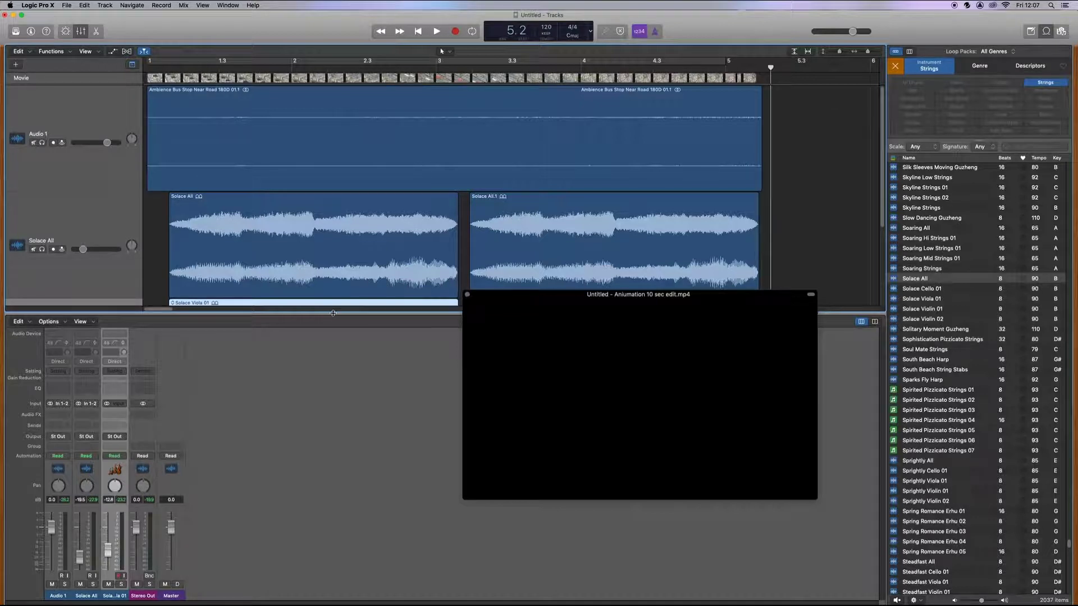
left_click(81, 32)
left_click_drag(553, 297, 681, 53)
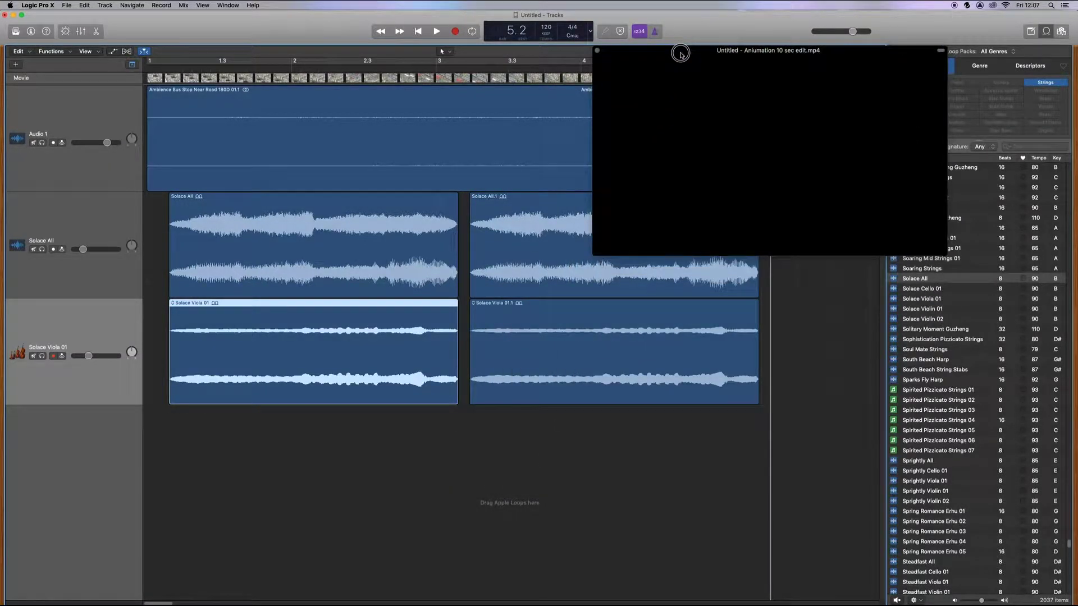
left_click(1047, 32)
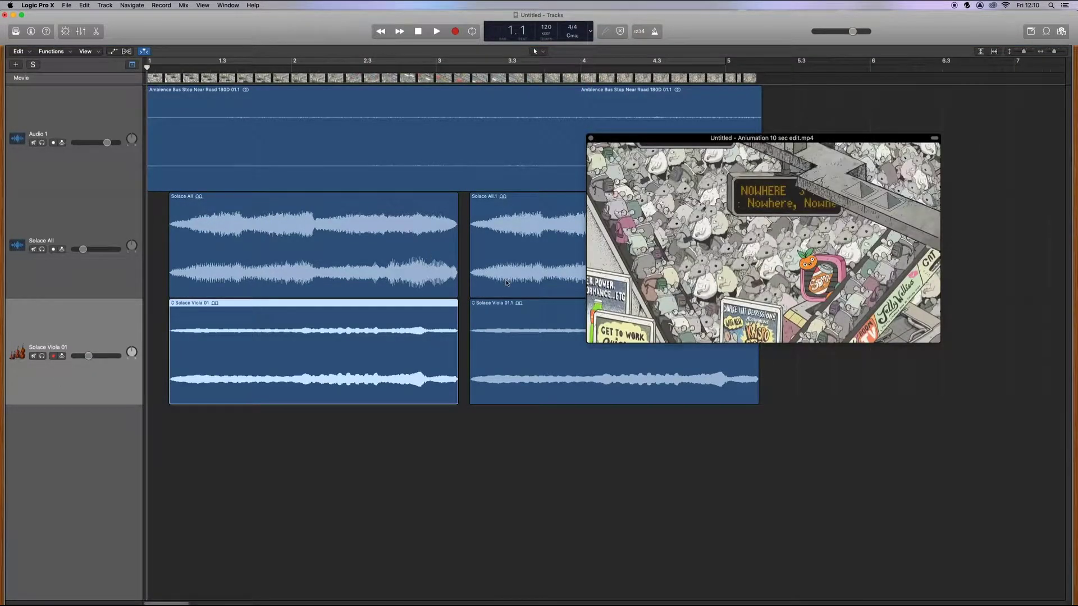
Turn on Show Advanced Tools in the preferences and enable all of its additional options
left_click(67, 5)
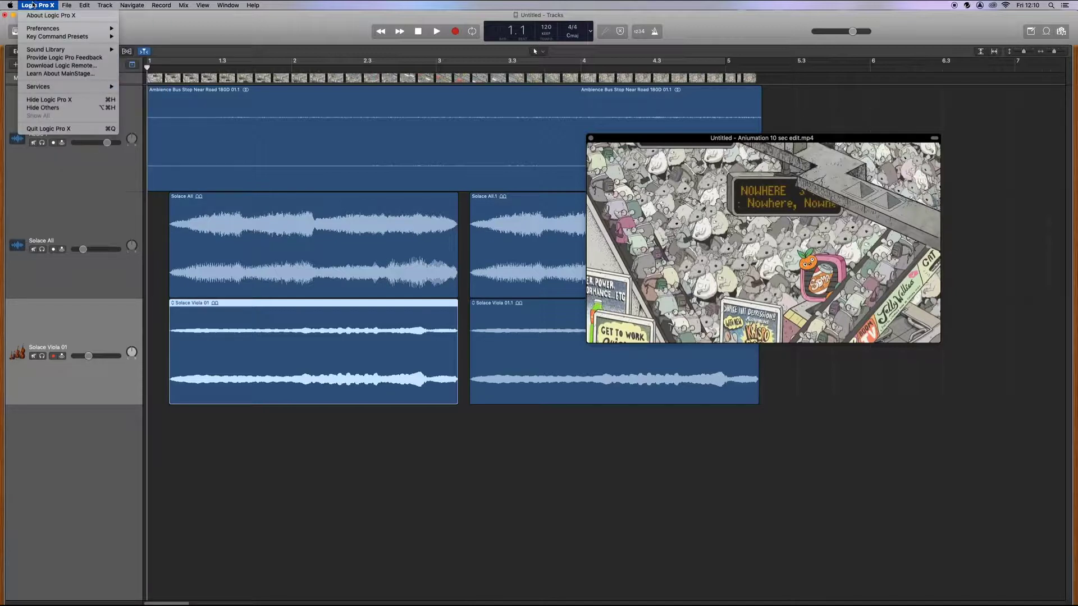
mouse_move(101, 29)
left_click(149, 68)
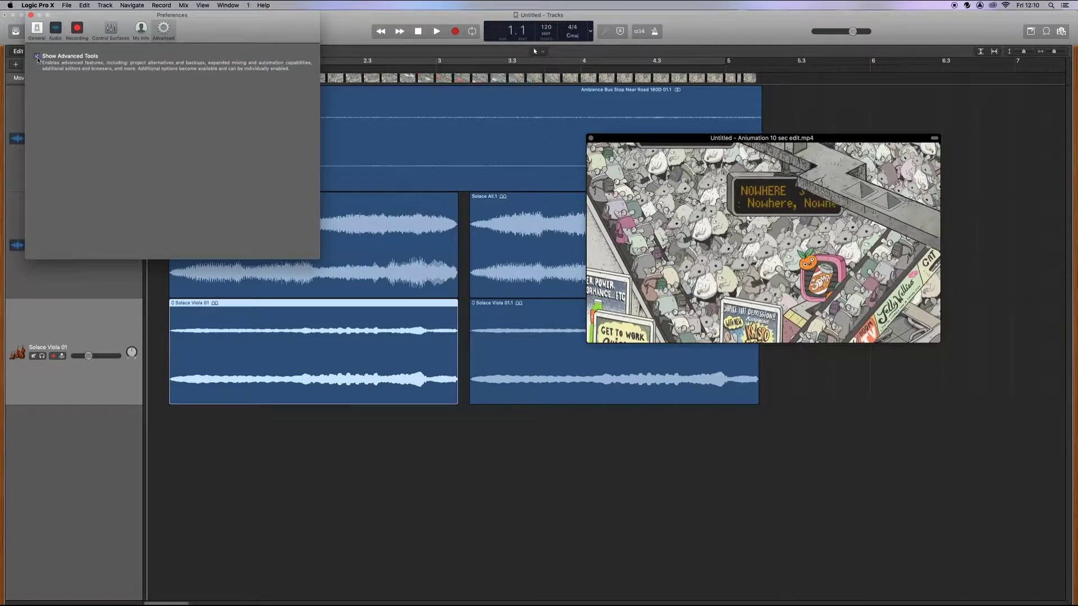
left_click(37, 56)
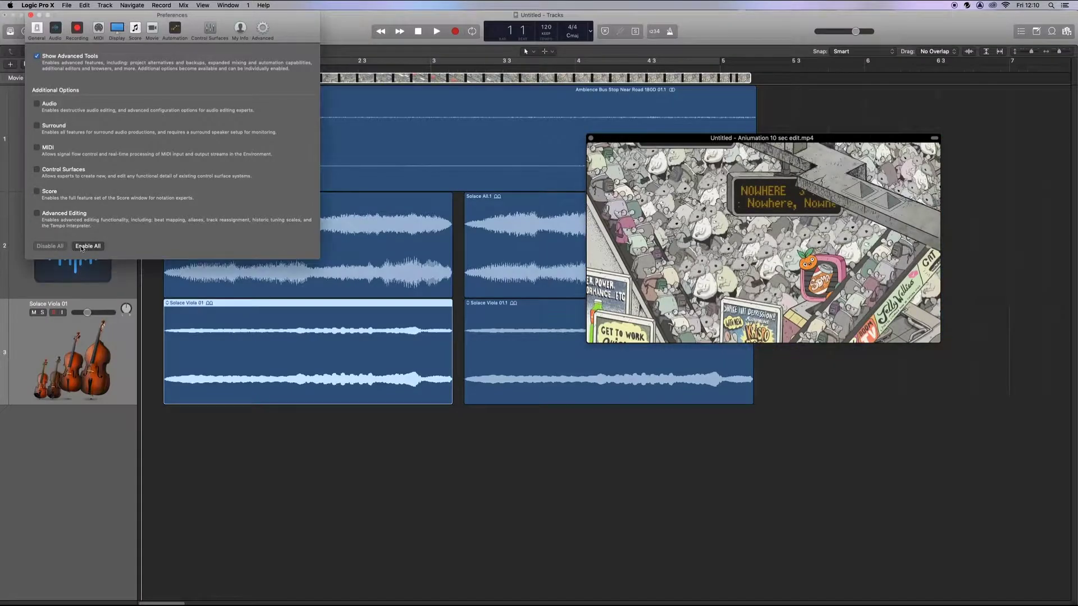
left_click(81, 246)
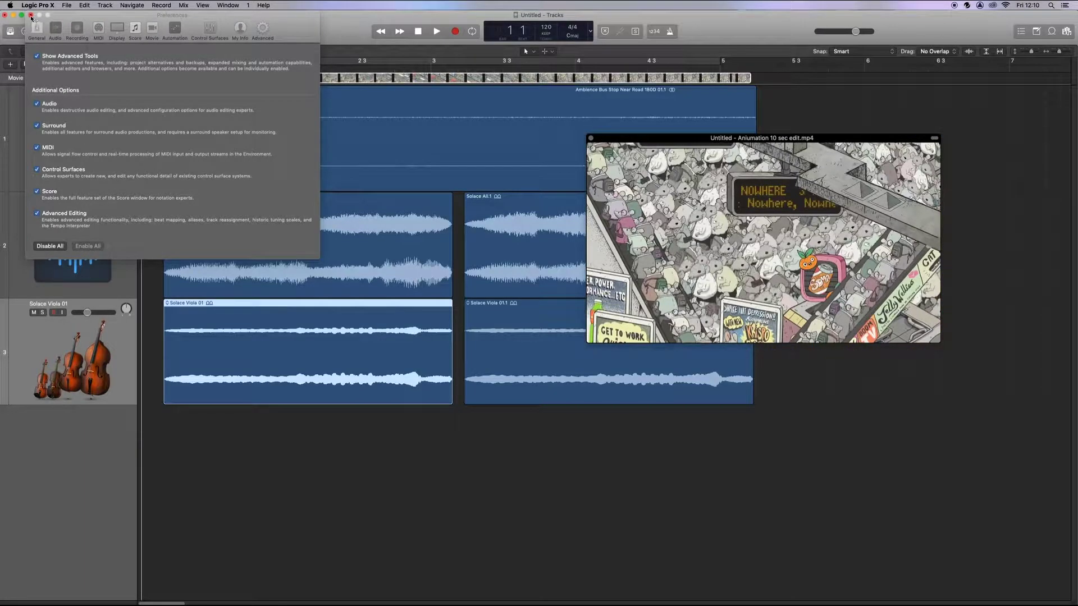
left_click(31, 16)
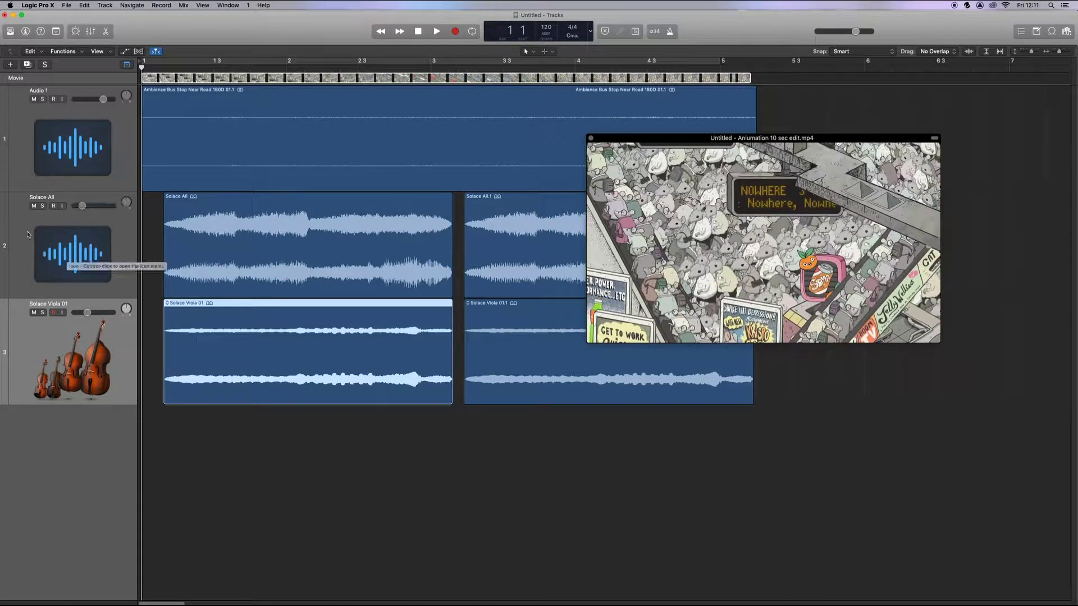
Mute the Solace All and Solace Viola 01 tracks, and create one software instrument track with the default patch
left_click(34, 206)
left_click(34, 313)
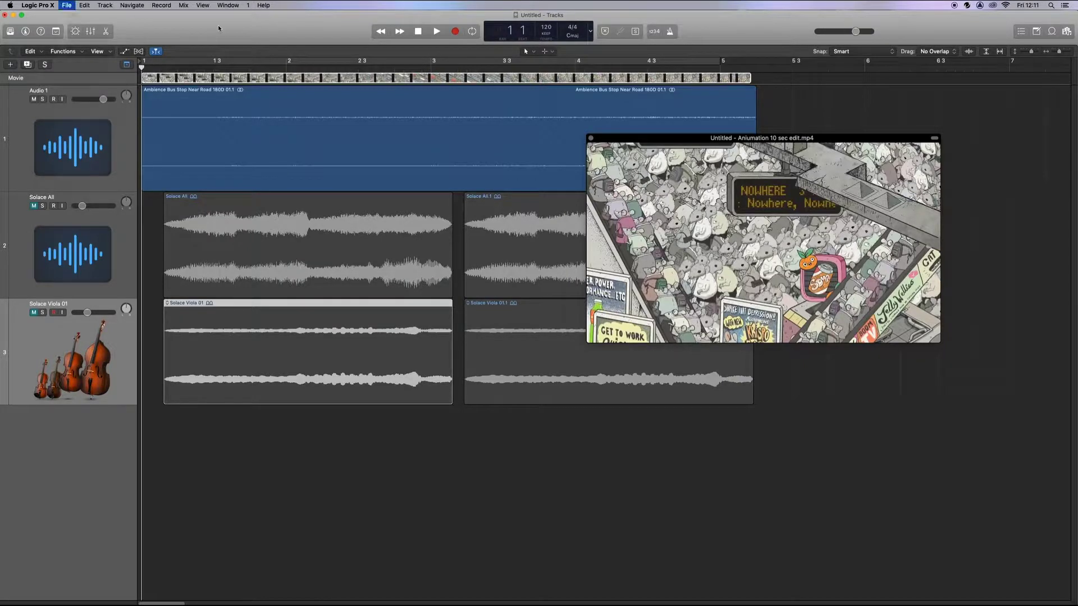
left_click(11, 65)
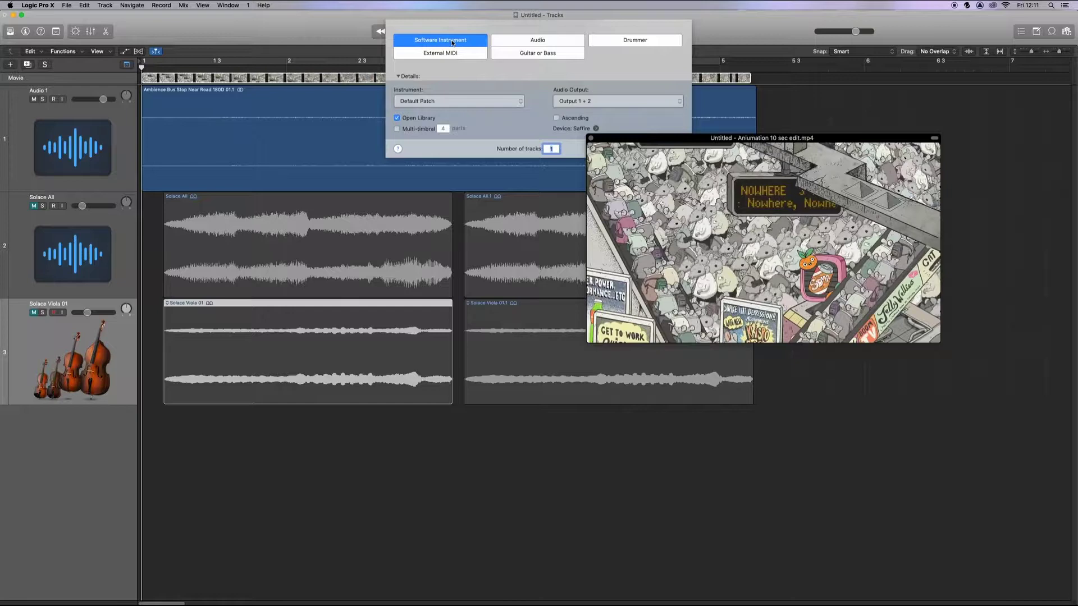
left_click_drag(595, 137, 814, 194)
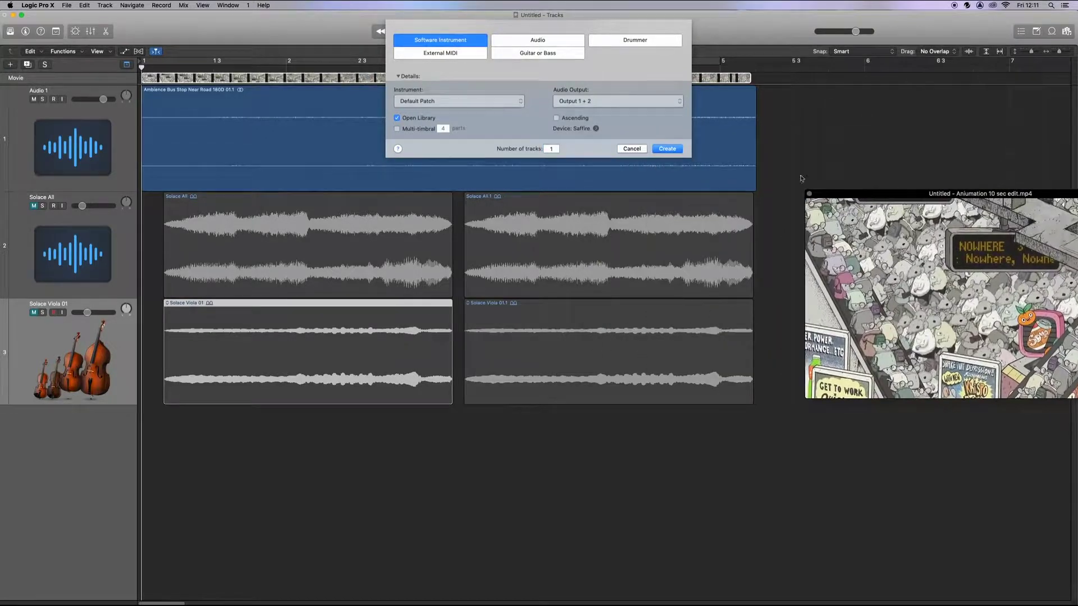
left_click(674, 149)
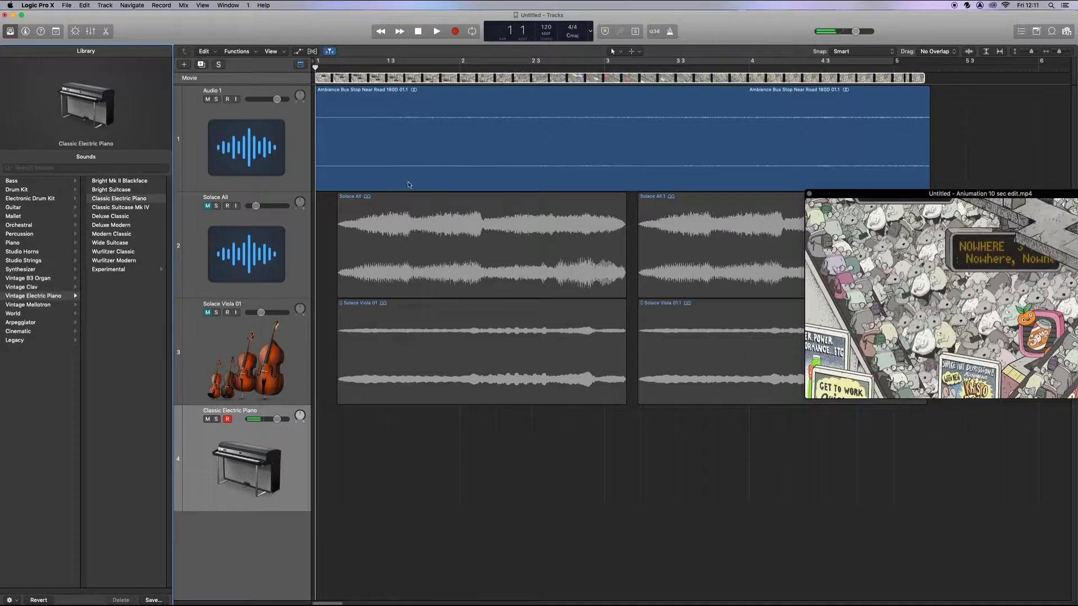
Record a short five-note melody on the Classic Electric Piano track from bar 1, and play it back
left_click(457, 33)
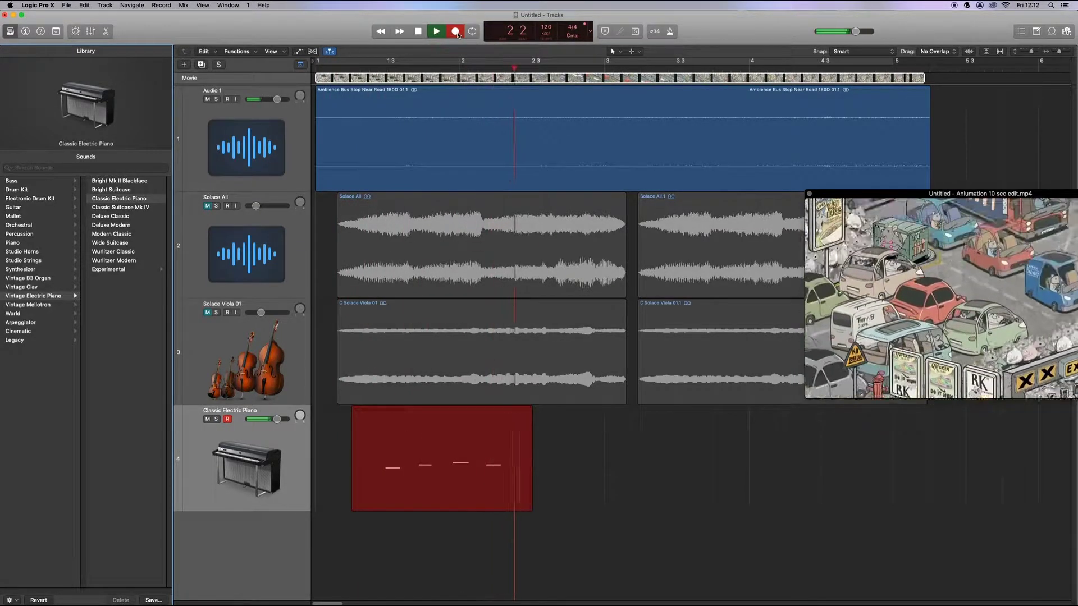
key("space")
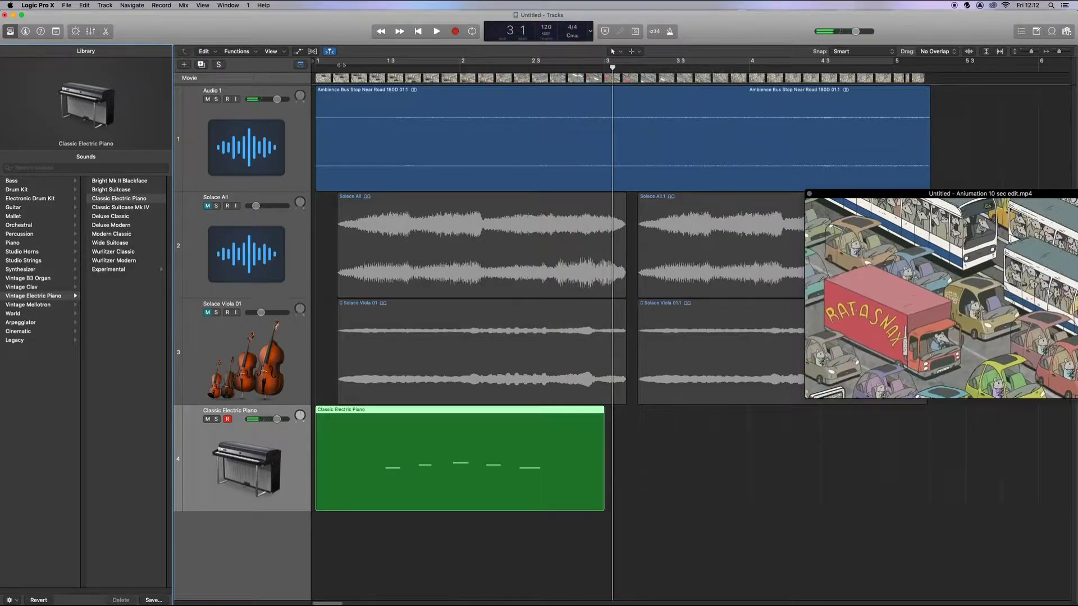
left_click(315, 70)
key("space")
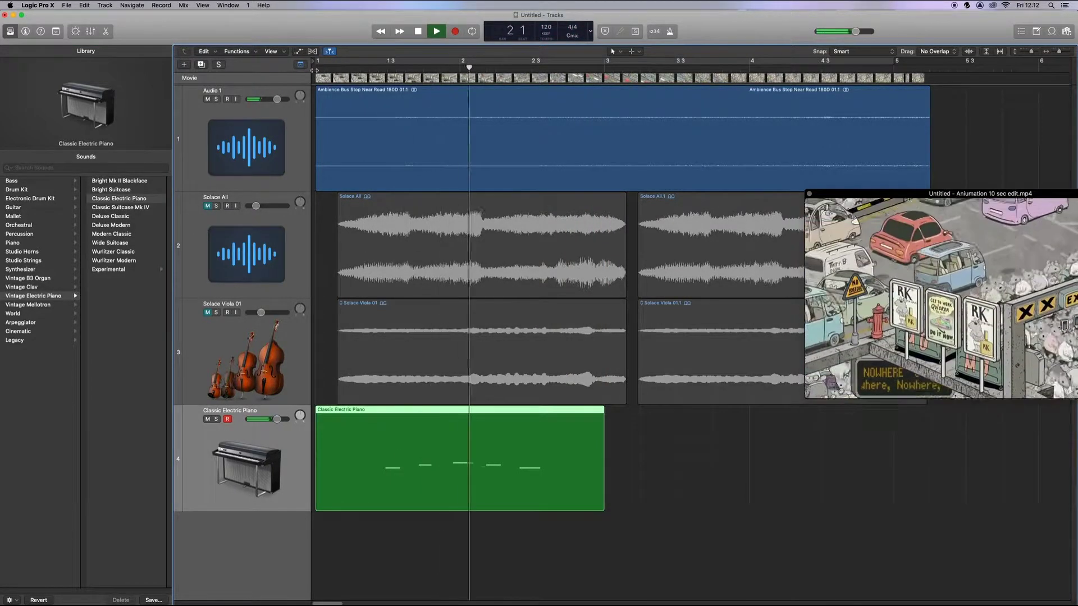
key("space")
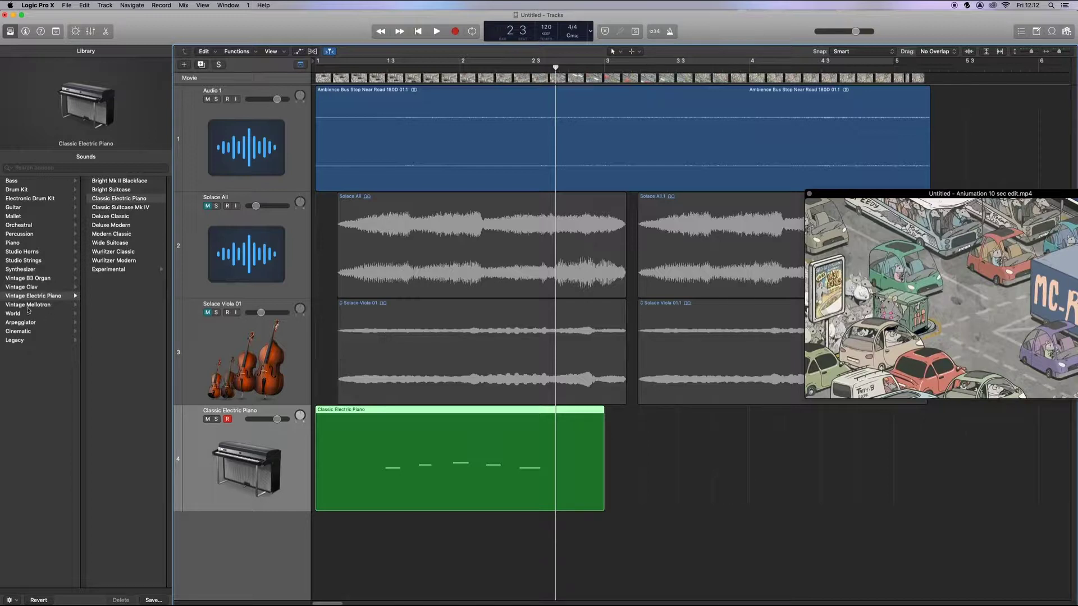
Change the instrument track's patch to Electric Harmonics from the Experimental electric pianos, and play the melody from the start
left_click(99, 270)
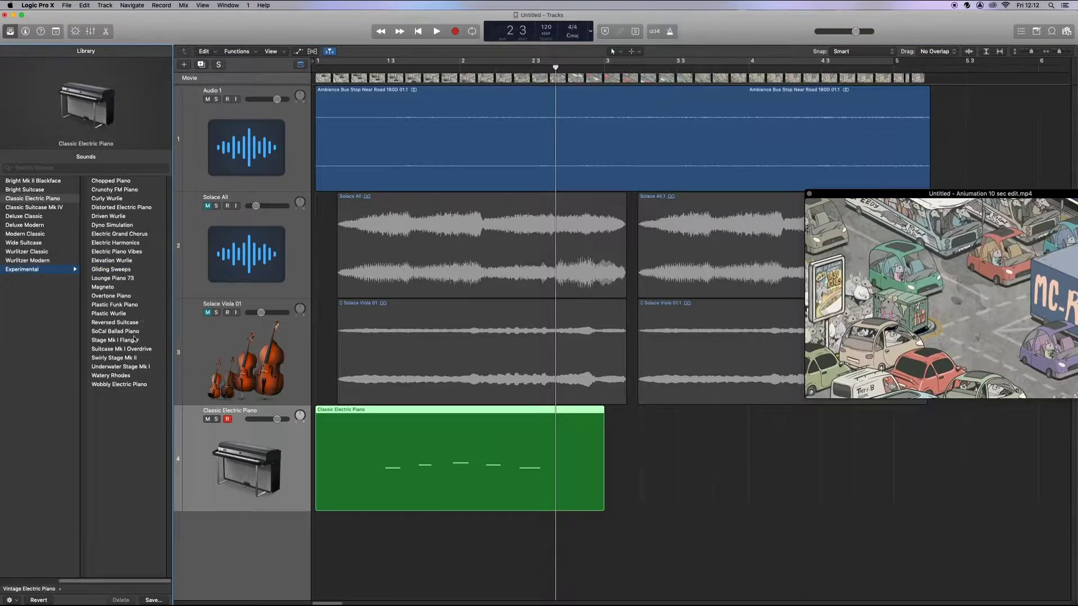
left_click(119, 244)
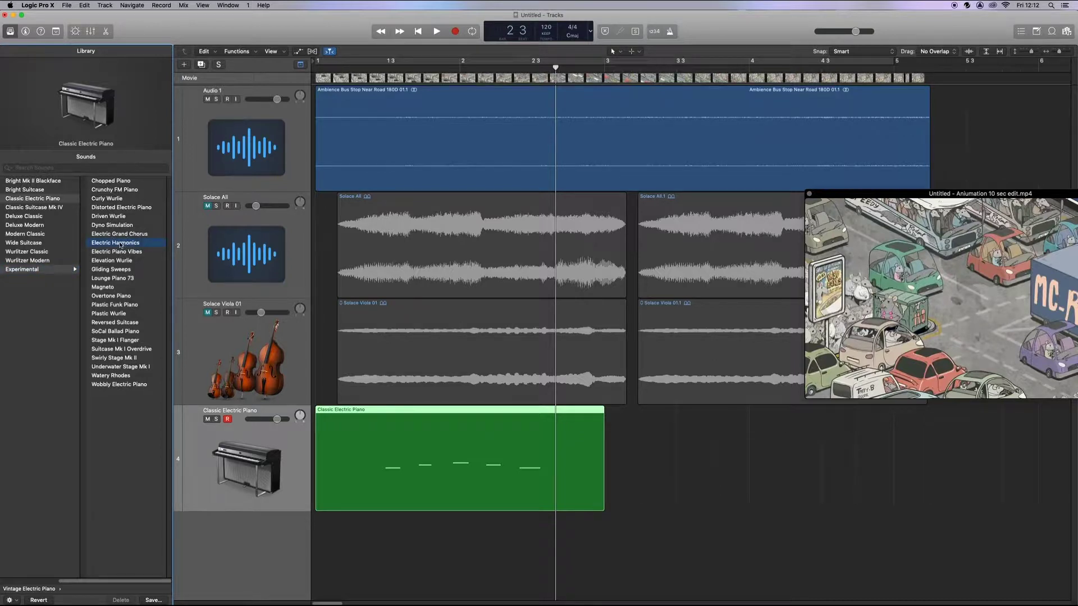
key("Return")
key("space")
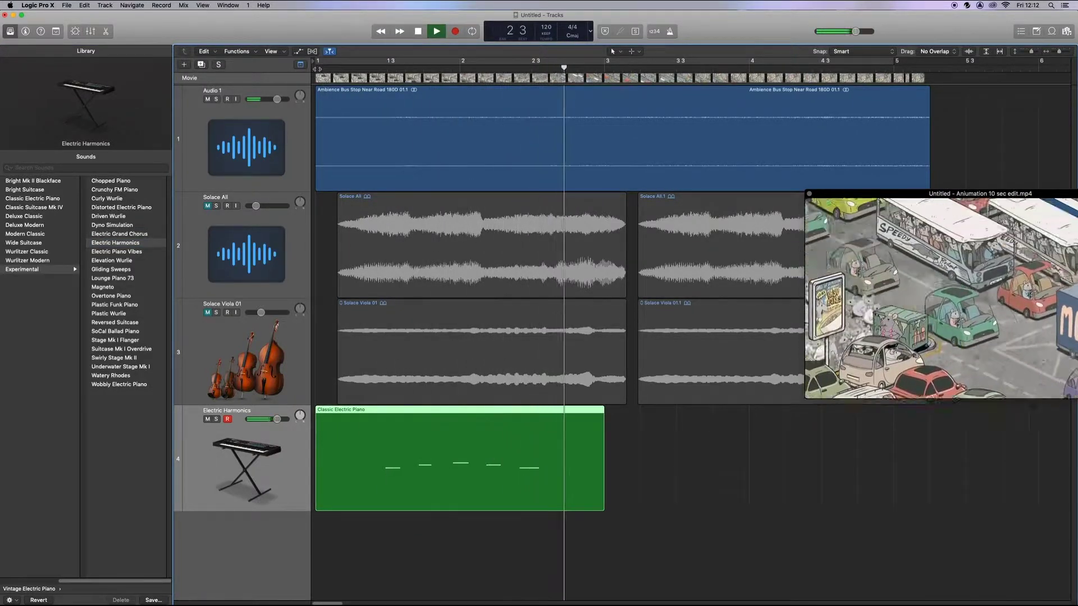
key("space")
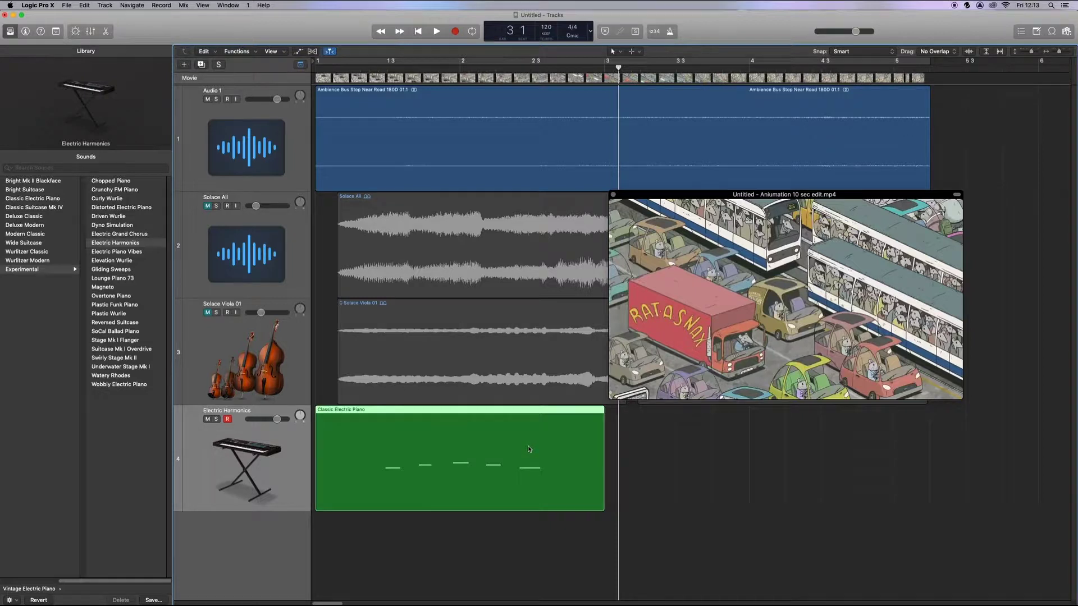
Mute the Electric Harmonics track and unmute the Solace Viola 01 and Solace All tracks
left_click(207, 420)
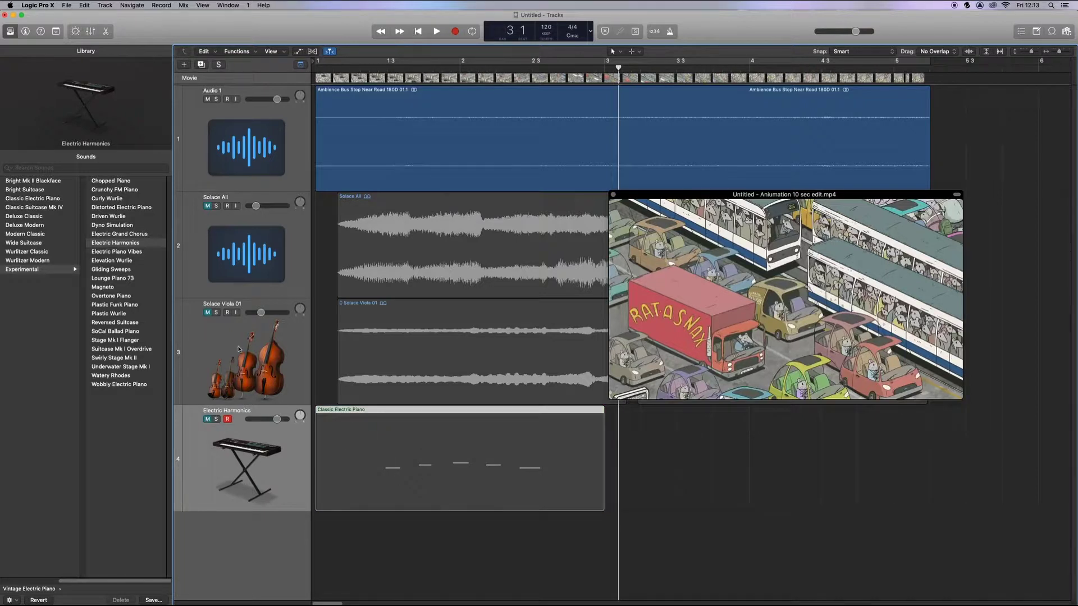
left_click(208, 313)
left_click(208, 206)
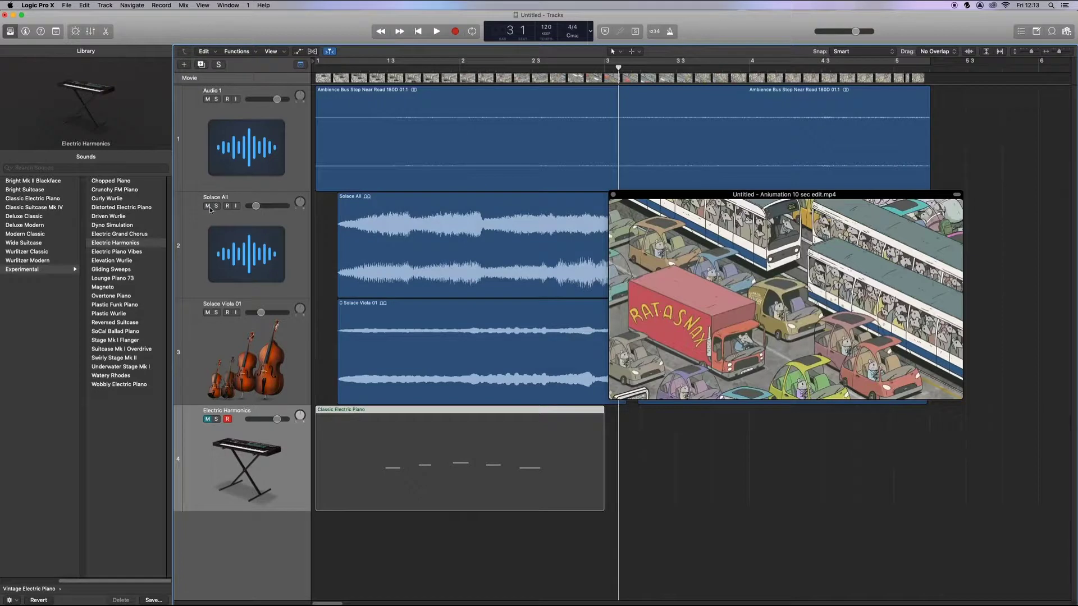
Turn on the cycle range from bar 1 to the end of the bus stop ambience region, and play the project
left_click(347, 63)
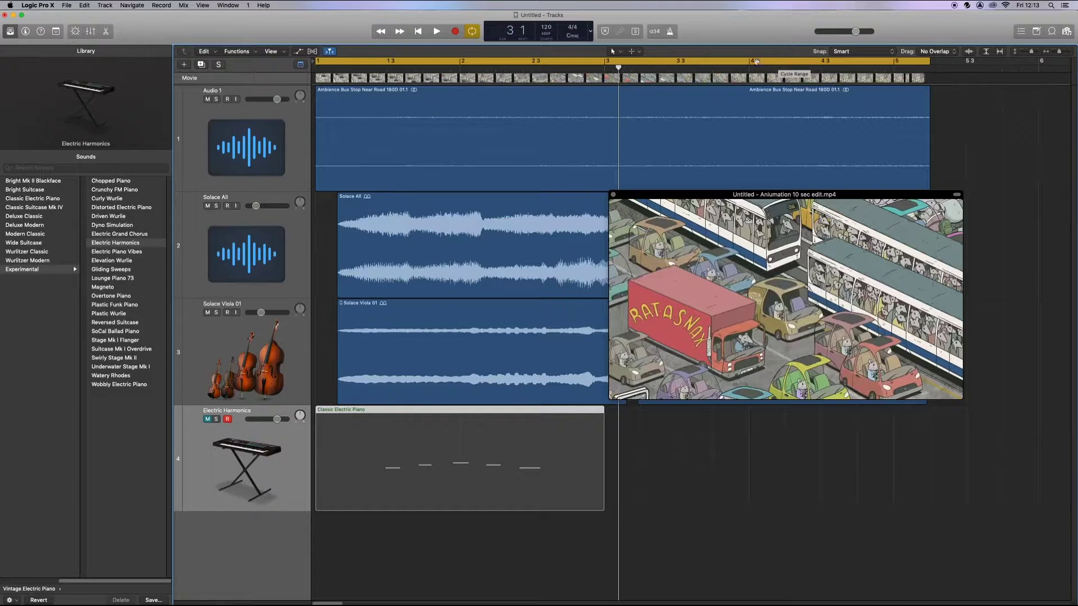
mouse_move(930, 62)
left_mouse_down()
mouse_move(805, 64)
mouse_move(949, 66)
mouse_move(932, 70)
left_mouse_up()
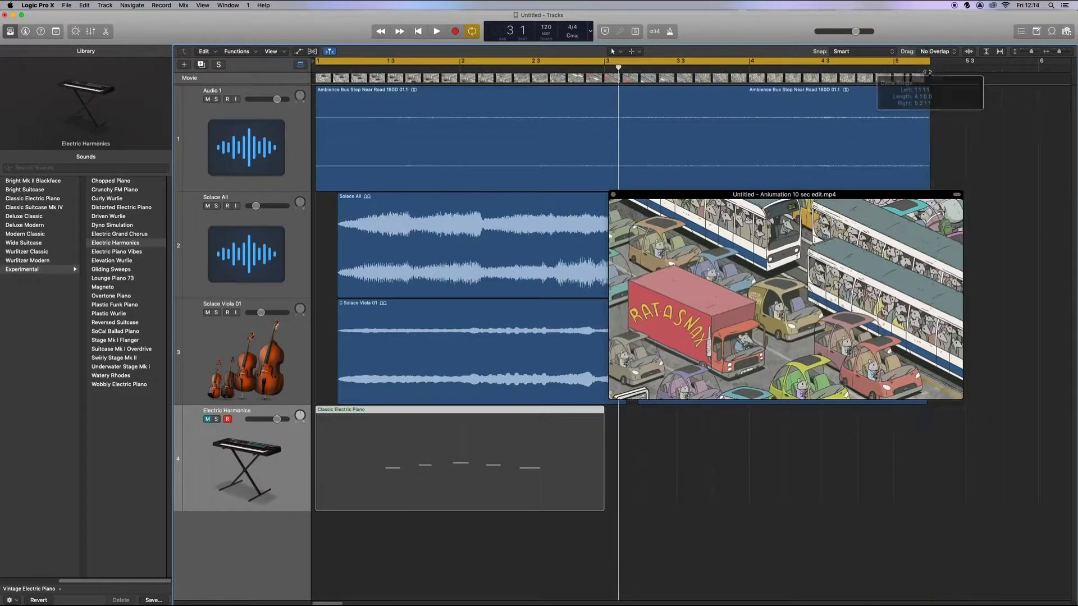
key("space")
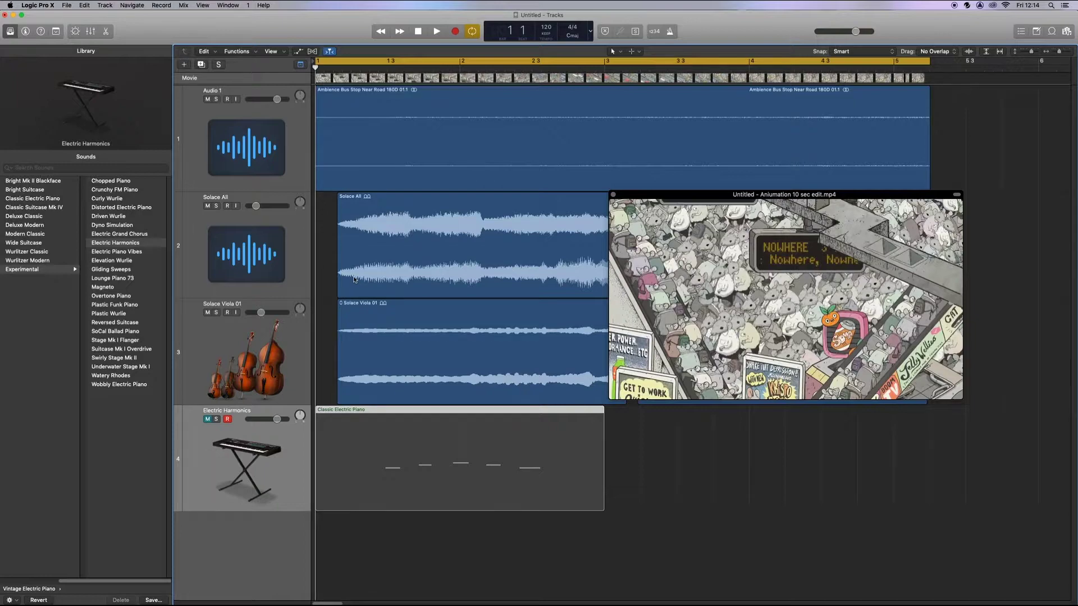
Play the soundtrack against the movie from bar 1 through the cycle range, and stop playback
key("space")
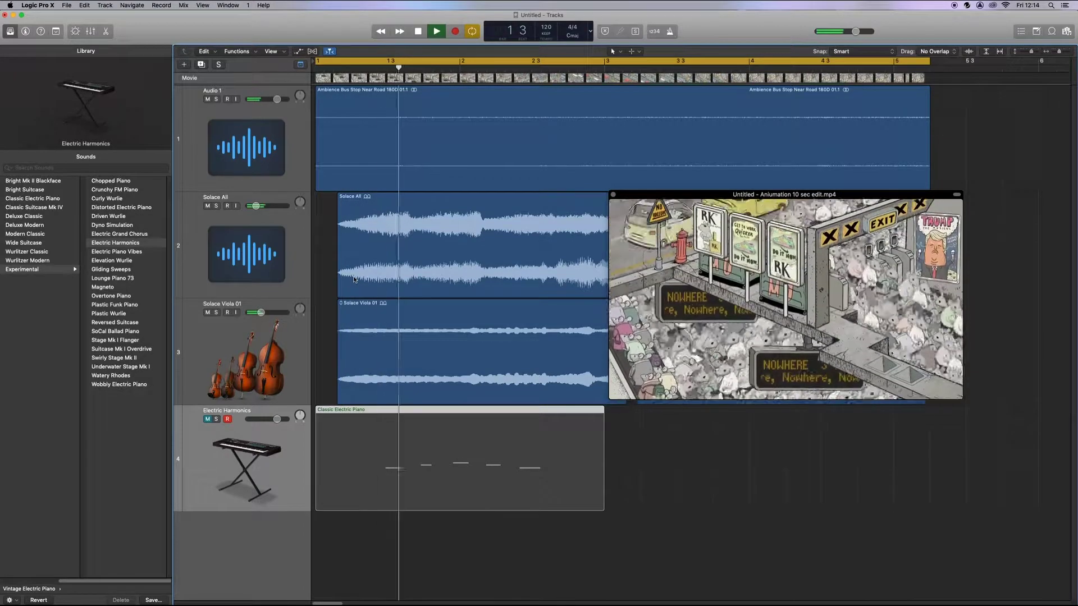
key("space")
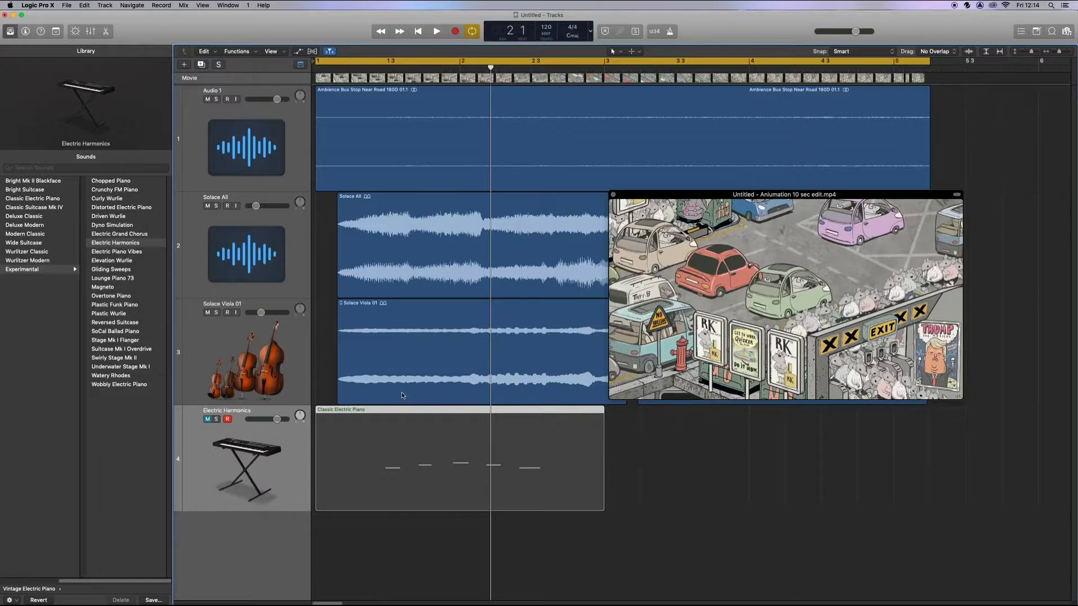
Export the project's audio to a movie on the Desktop named "Aniumation 10 sec edit finished", using Linear PCM at 48000 and 16-bit, without the original sound track
left_click(66, 7)
mouse_move(84, 164)
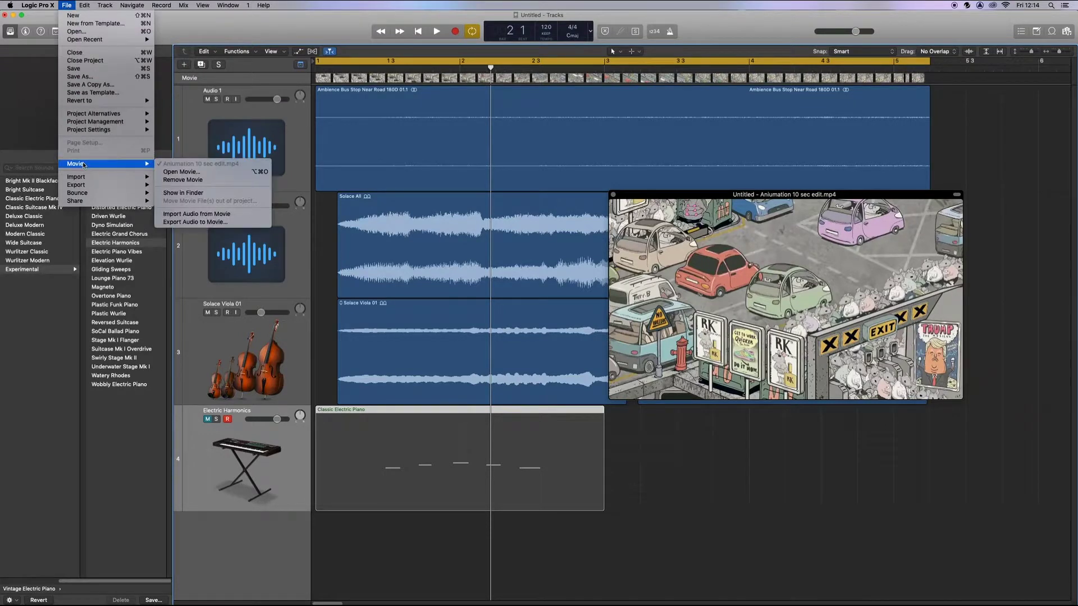
left_click(220, 223)
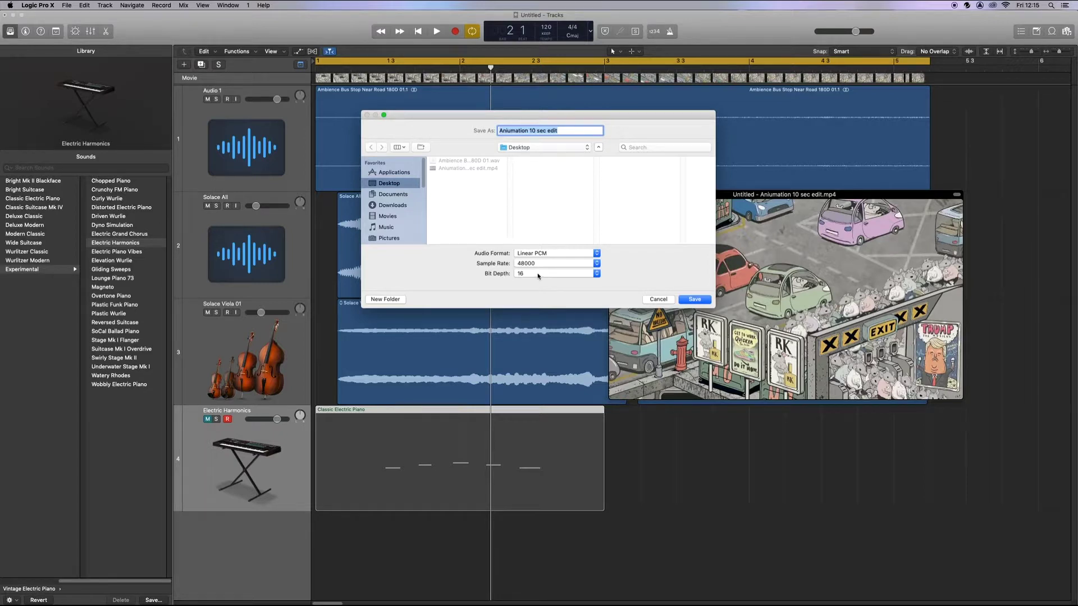
key("Right")
type("finished")
left_click(690, 301)
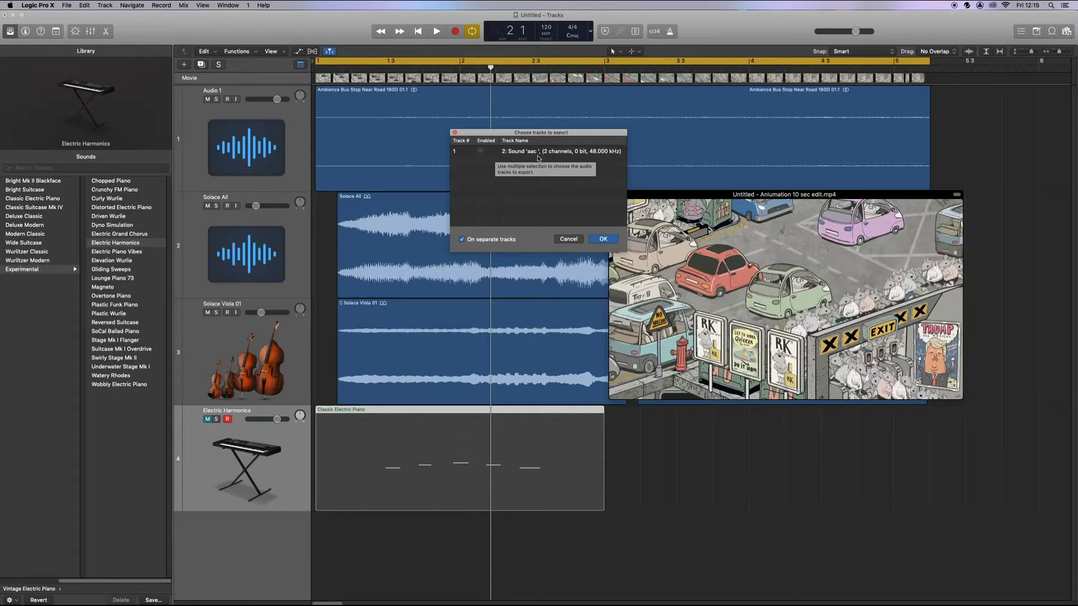
left_click(611, 240)
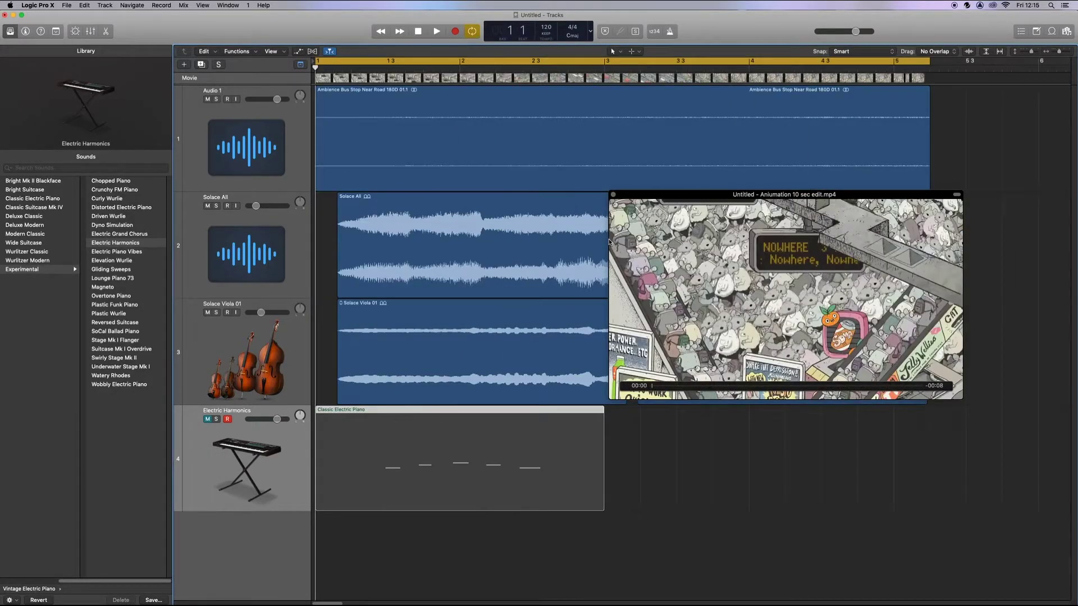
Minimise the project window, place the exported .mov file in open space on the desktop, and close the floating movie window
left_click(13, 15)
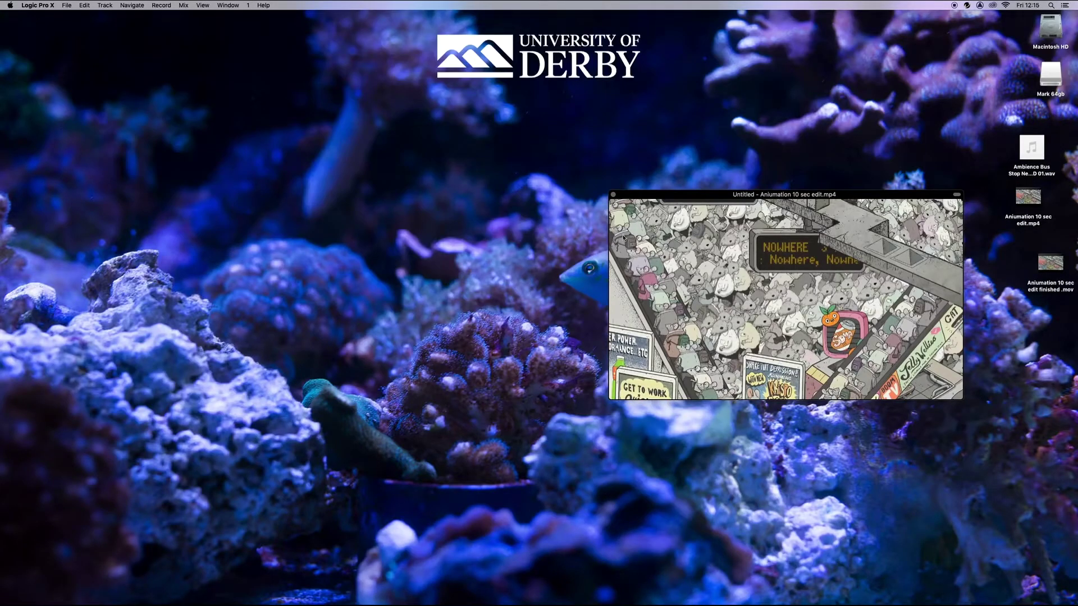
left_click_drag(648, 209, 251, 106)
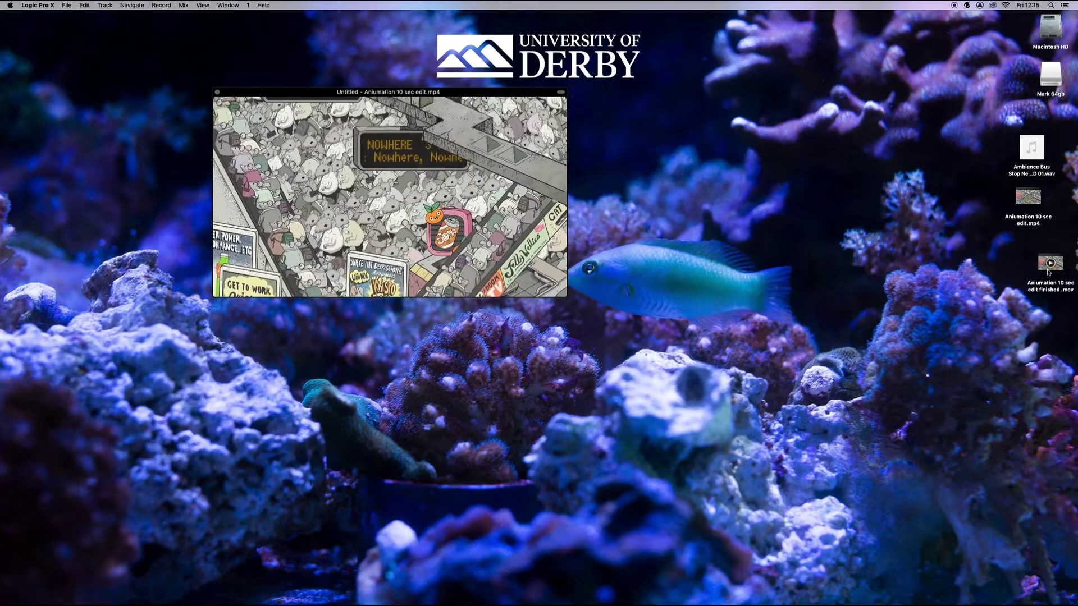
left_click_drag(1040, 262, 755, 188)
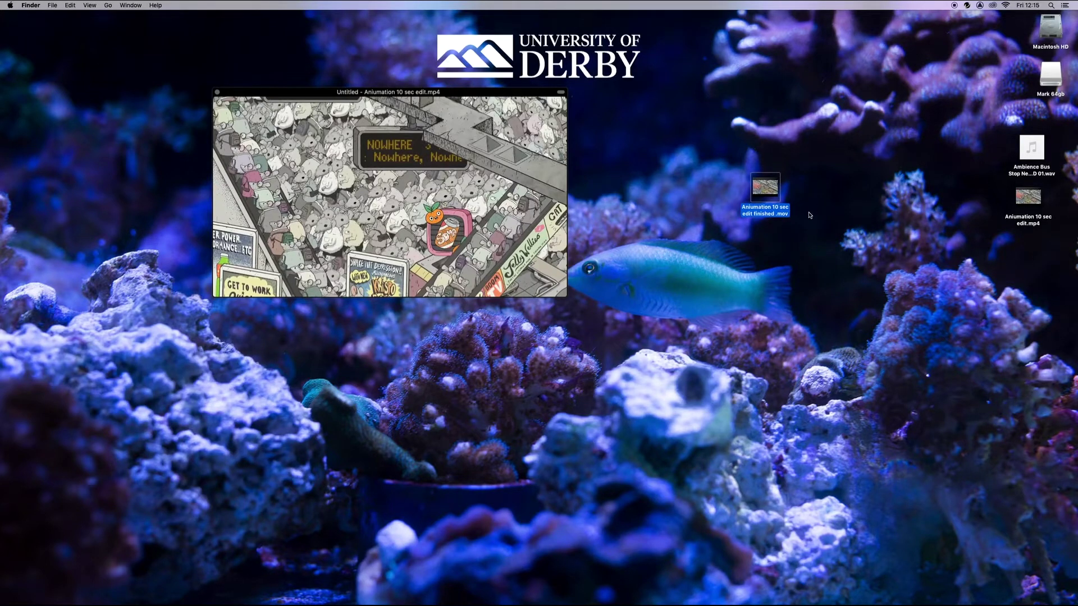
left_click(217, 92)
Preview the exported "Aniumation 10 sec edit finished .mov" in Quick Look, and close the preview
left_click(772, 188)
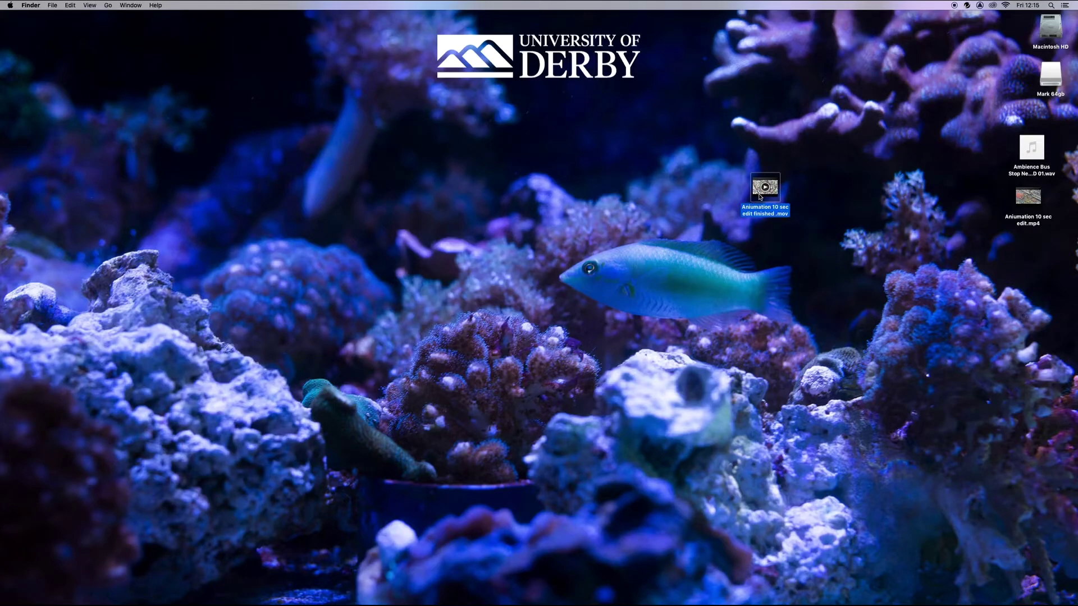
key("space")
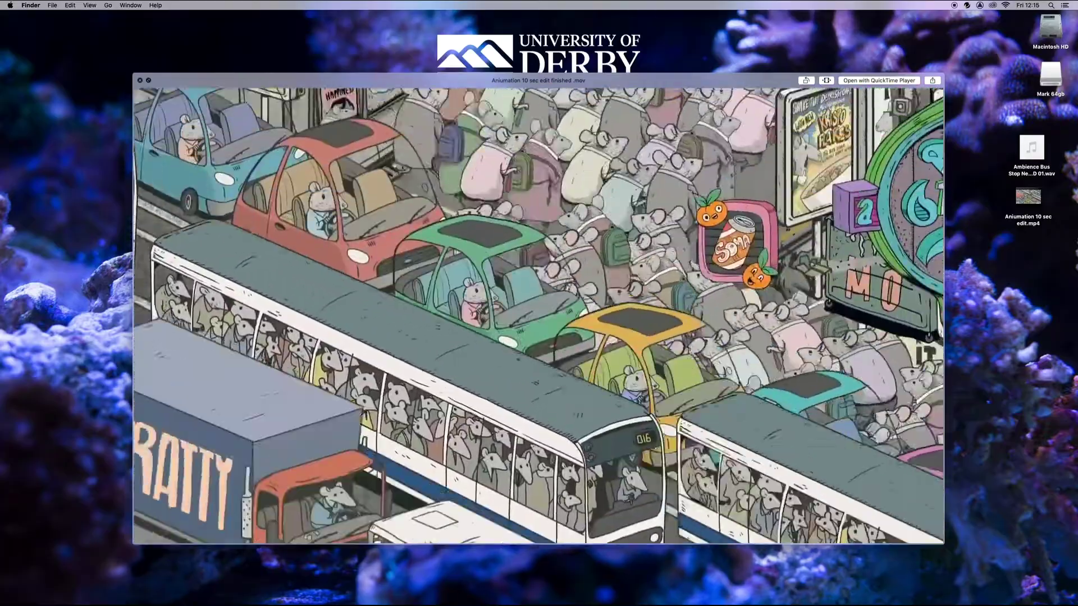
key("space")
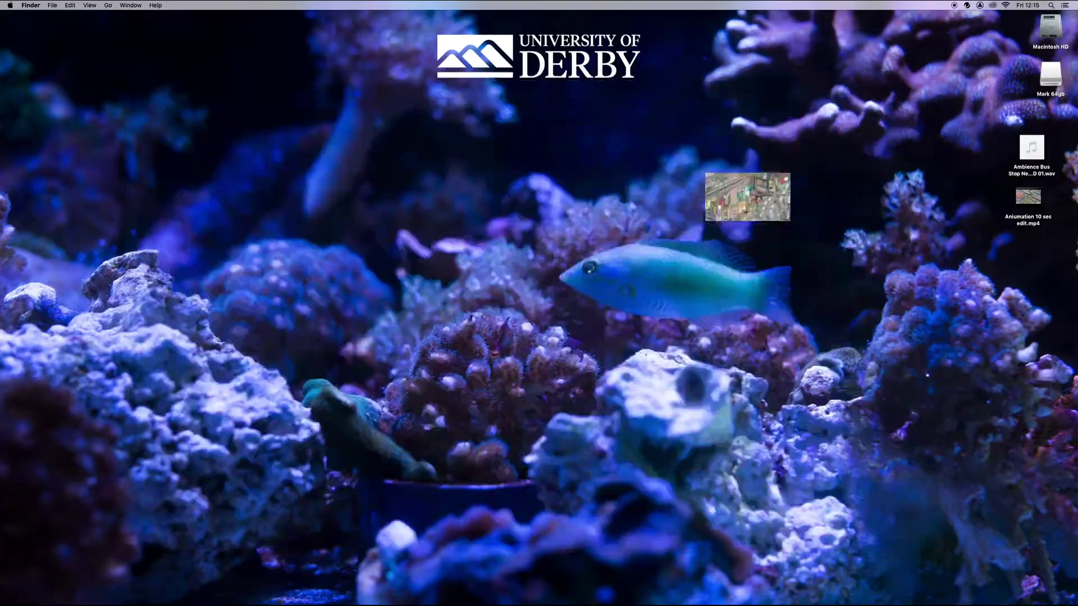